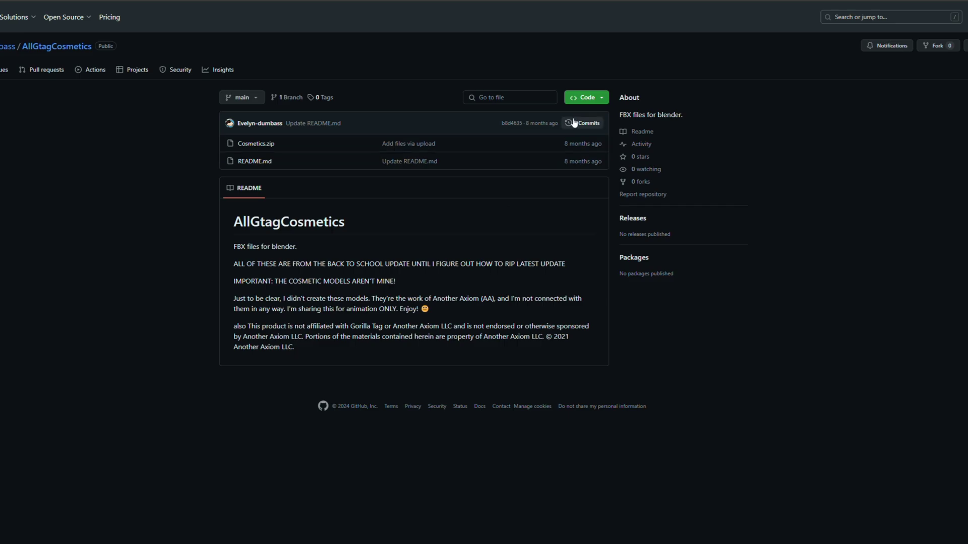
Step: Download the AllGtagCosmetics repository from GitHub as a ZIP file
click(605, 101)
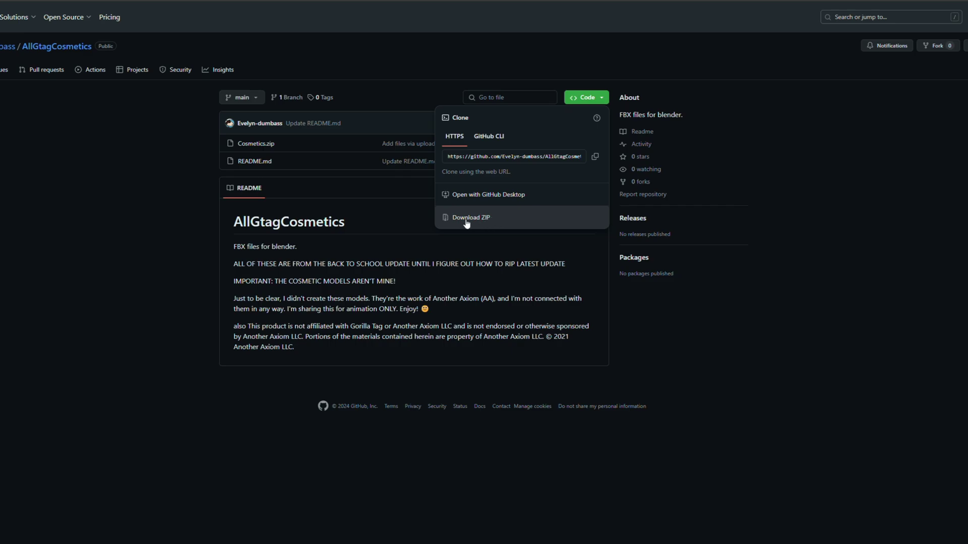
click(467, 218)
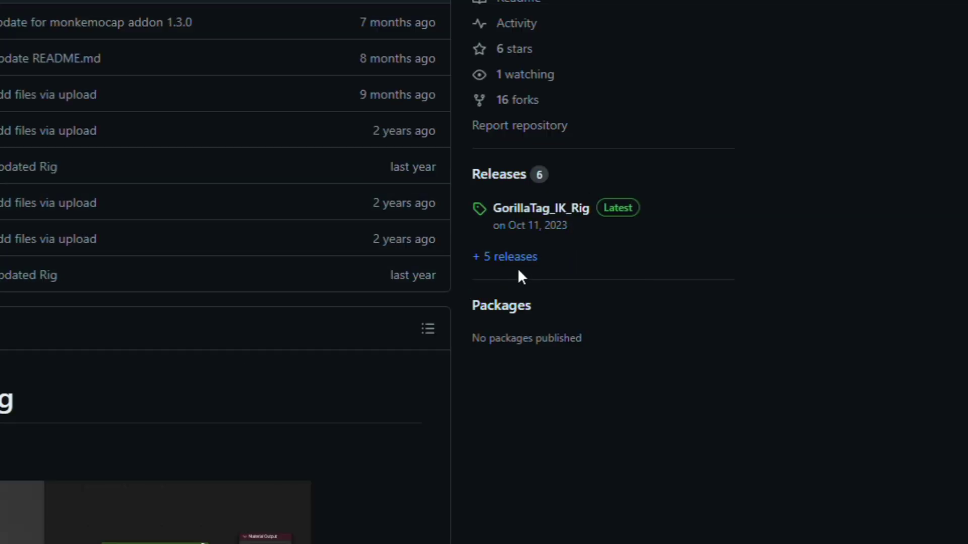
Step: Open the rig's releases list and expand the assets of the Sep 10, 2023 v1.2 release
click(515, 257)
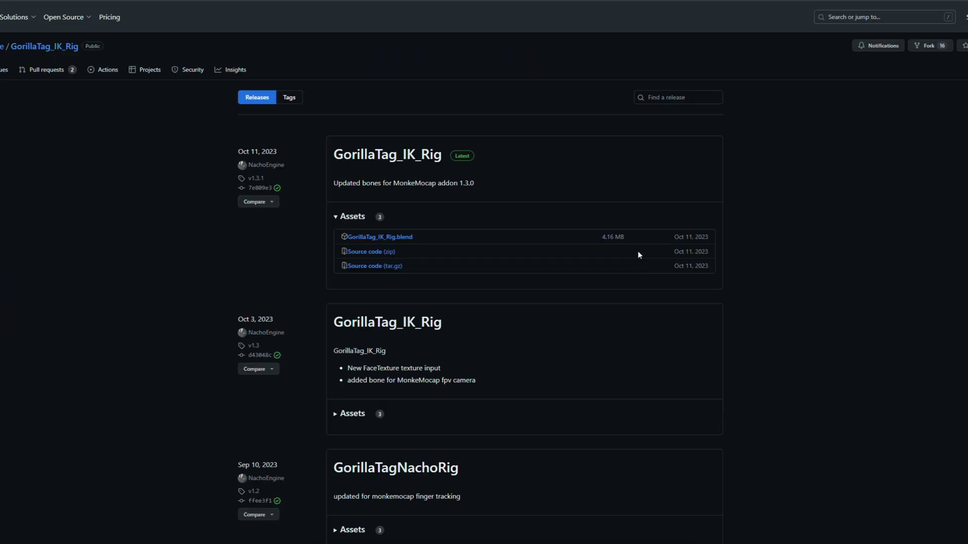
scroll(388, 198, down, 4)
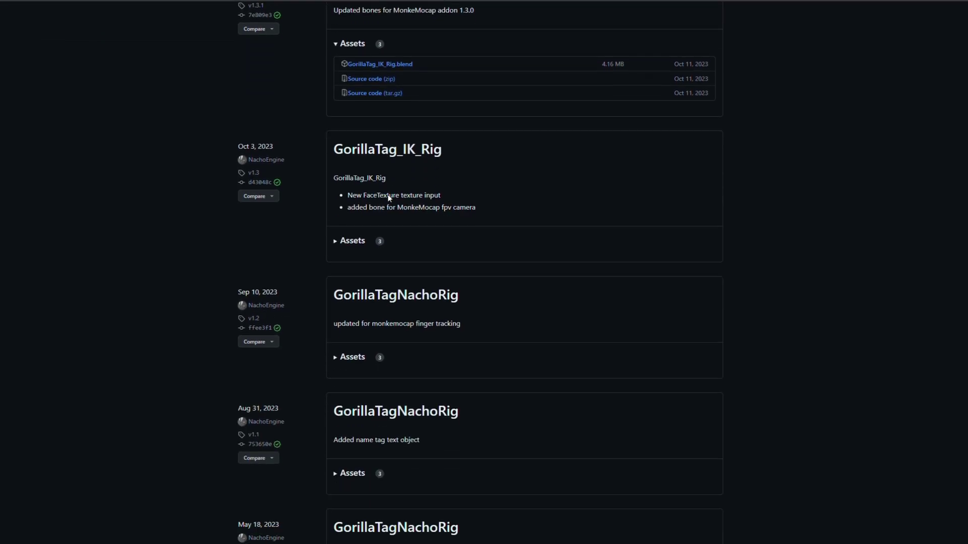
scroll(380, 286, down, 1)
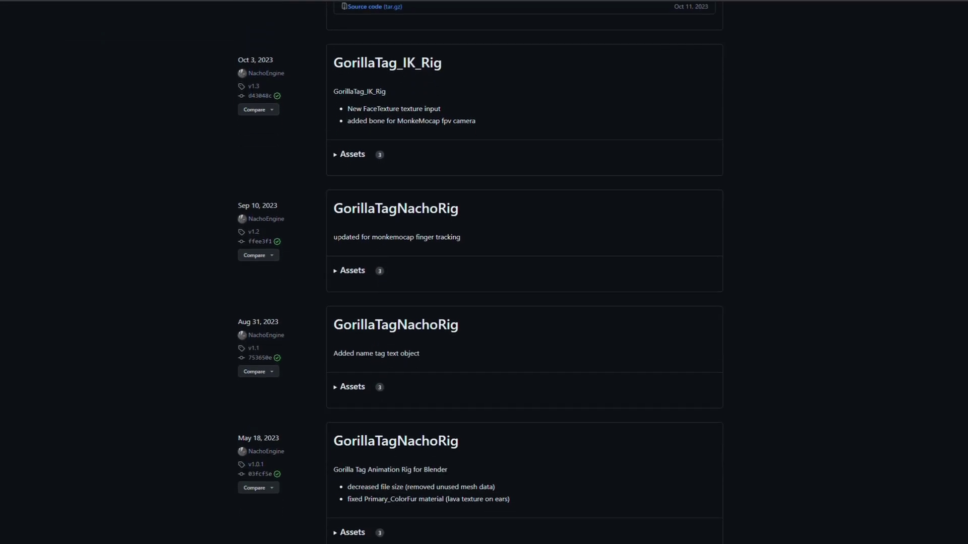
drag(329, 240, 521, 241)
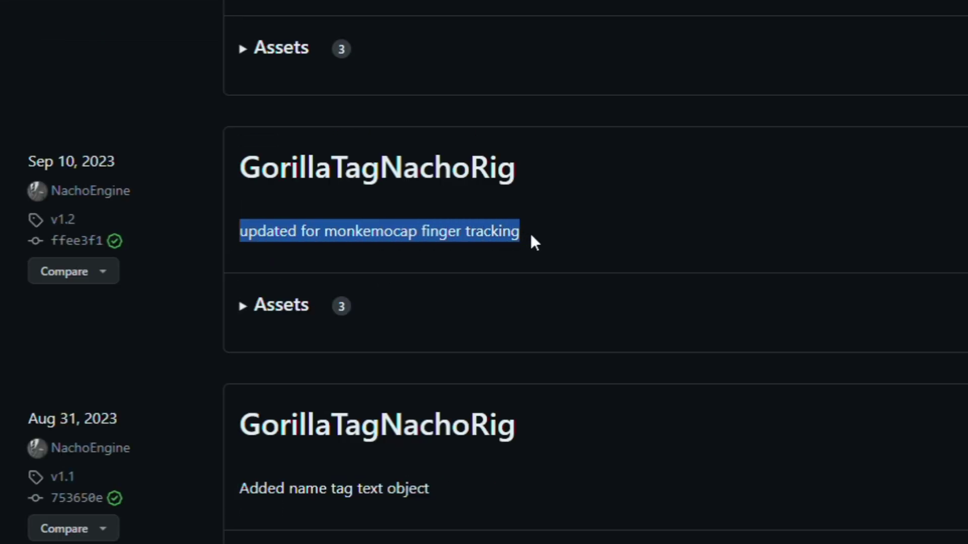
click(341, 134)
click(273, 308)
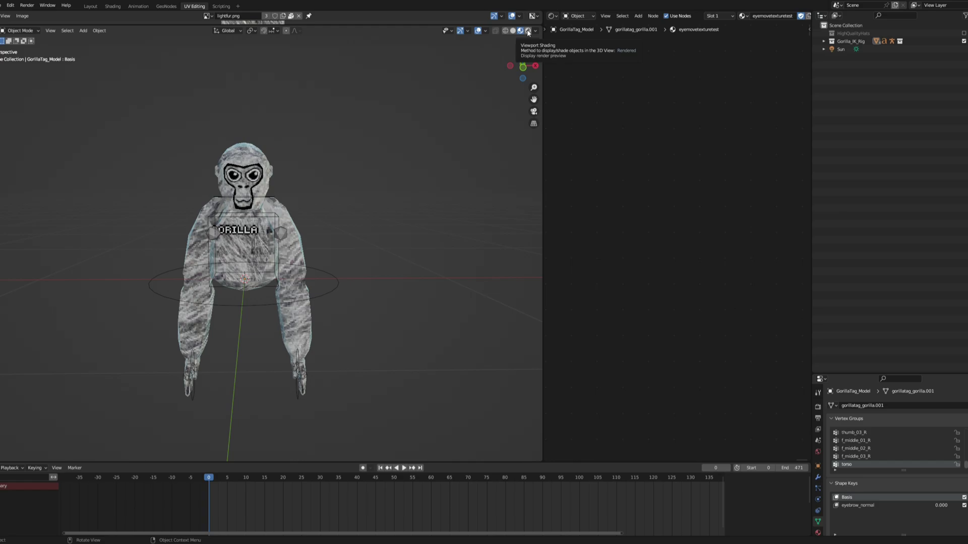
Step: Switch the viewport to Rendered shading and orbit around the gorilla
click(528, 31)
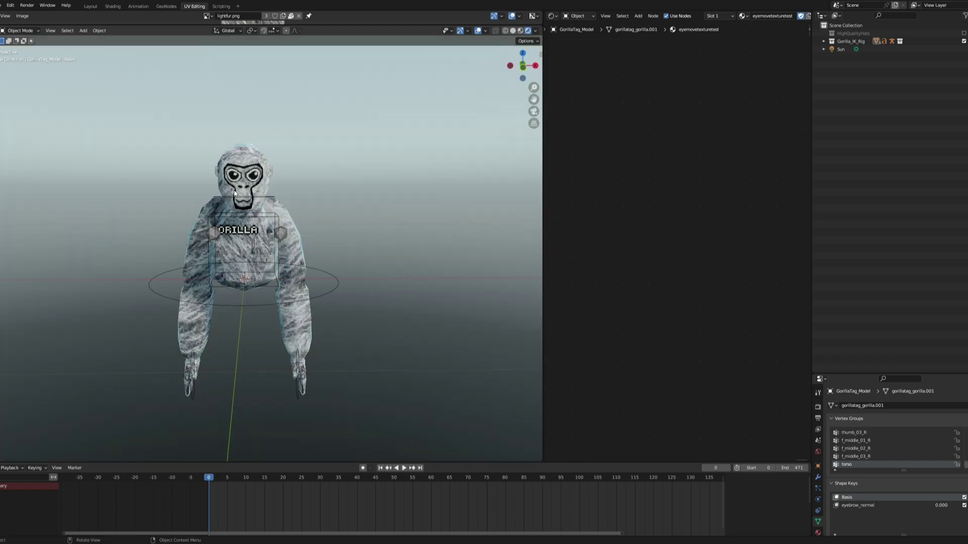
mouse_move(234, 194)
middle_down()
mouse_move(303, 195)
mouse_move(244, 194)
middle_up()
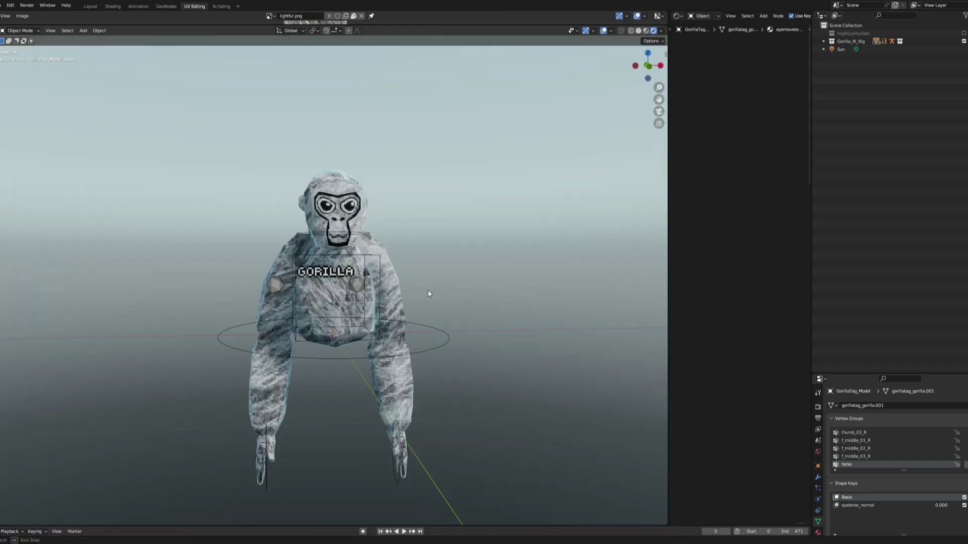
middle_drag(428, 292, 425, 296)
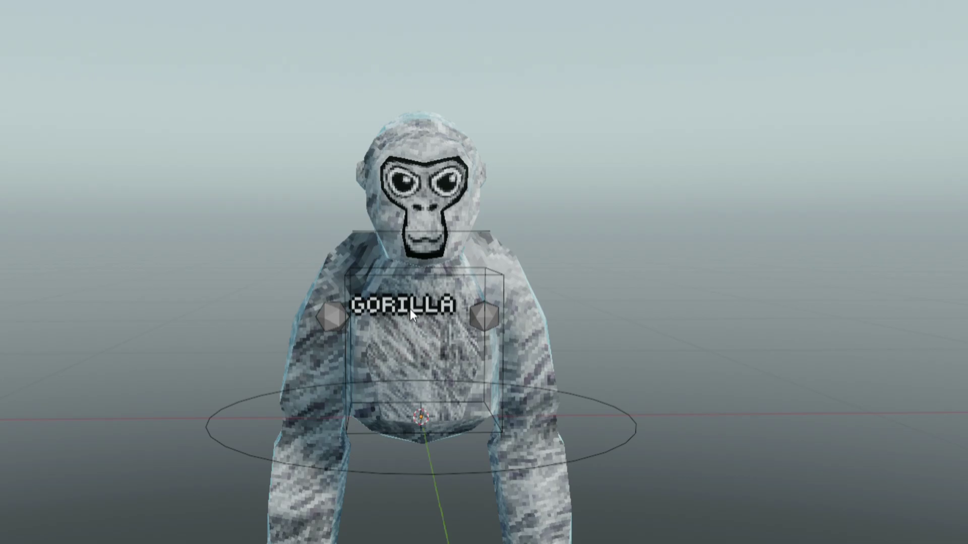
Step: Put the chest name tag into Edit Mode and erase the GORILLA text
click(410, 310)
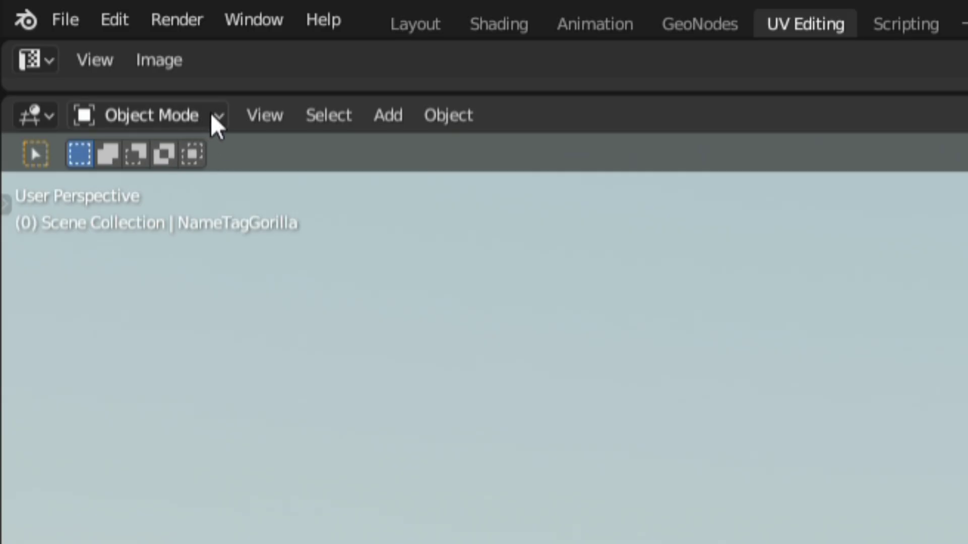
click(211, 116)
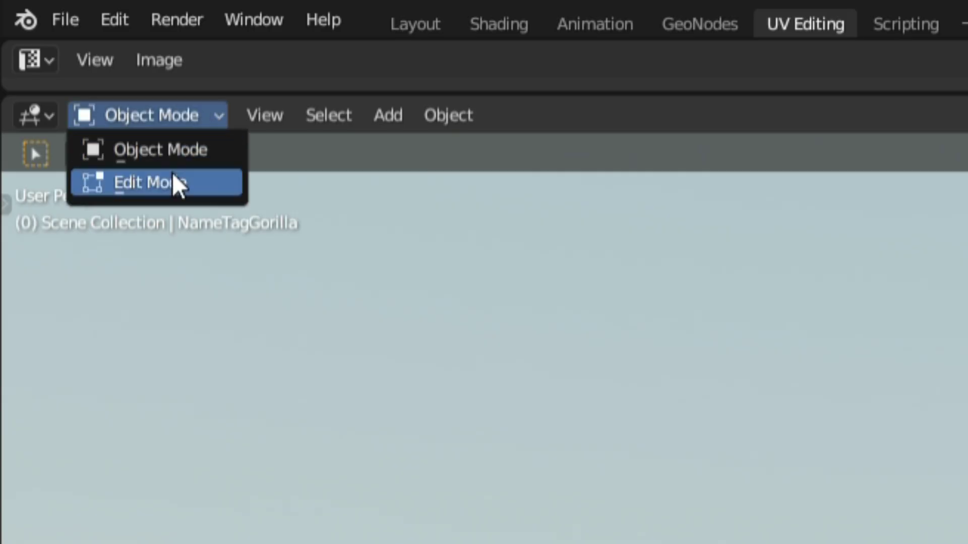
click(151, 182)
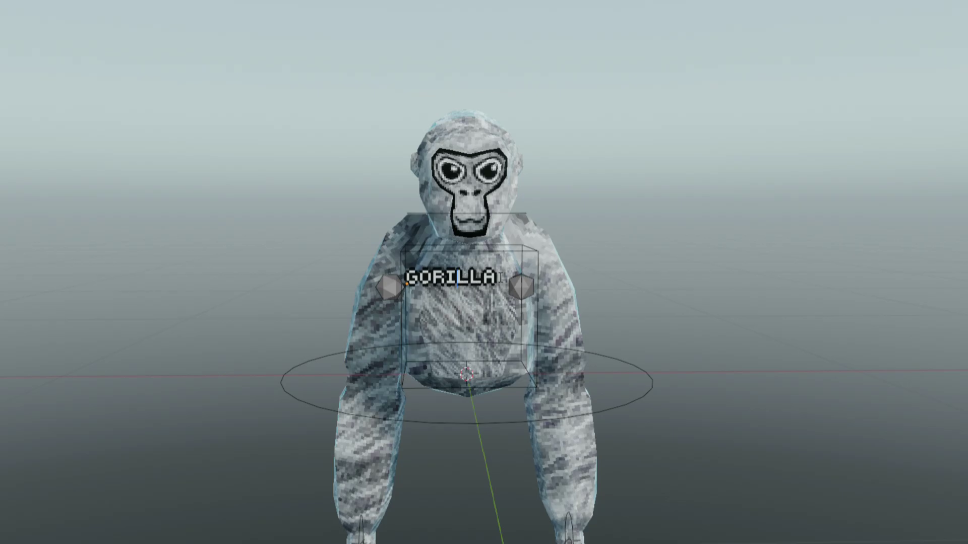
key(BackSpace)
key(BackSpace)
key(BackSpace)
key(BackSpace)
key(BackSpace)
key(BackSpace)
key(BackSpace)
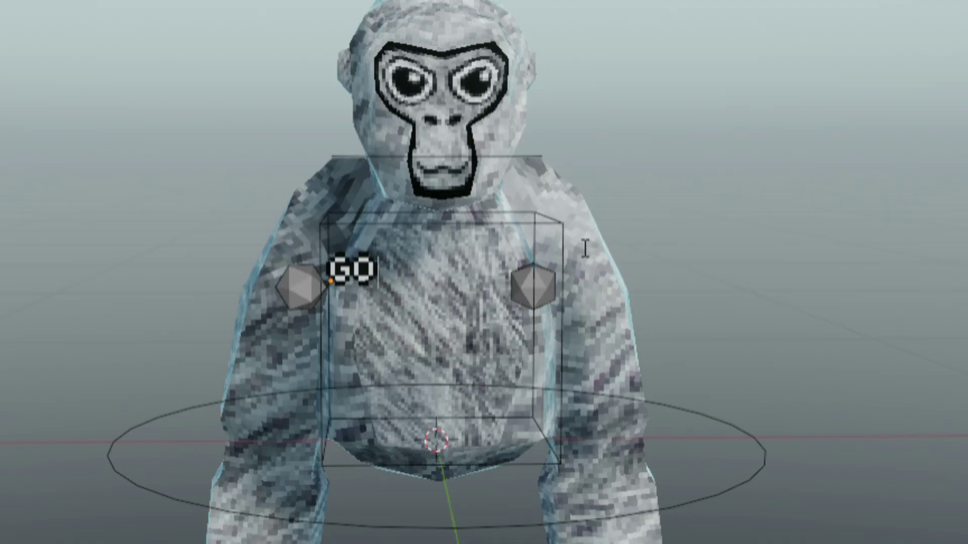
Step: Enter MONKE on the name tag, then select the gorilla's rig in the Layout workspace
text(MONKE)
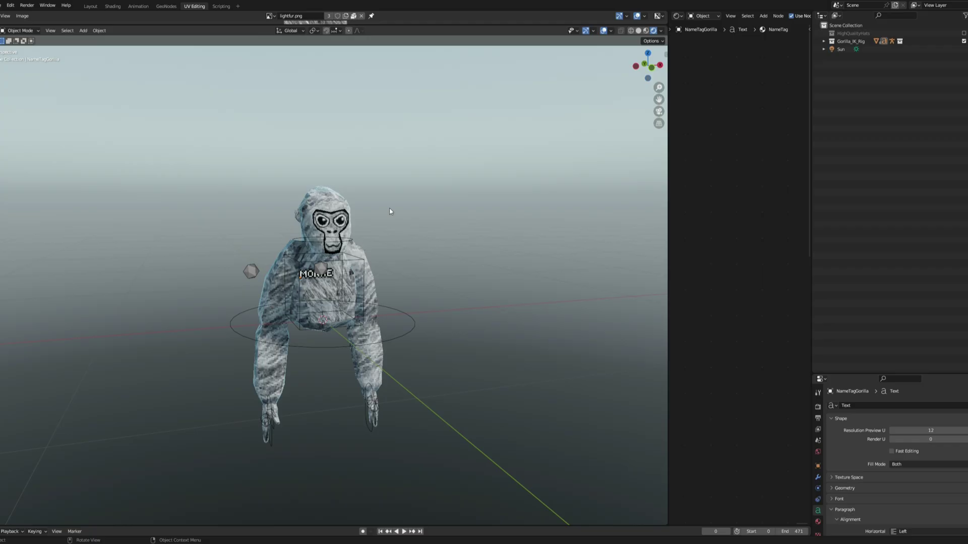
click(332, 201)
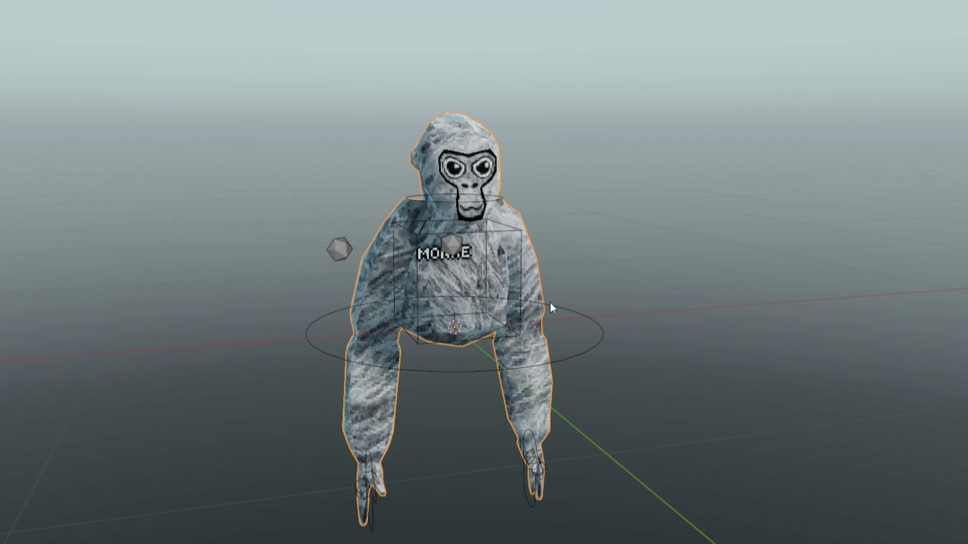
click(602, 335)
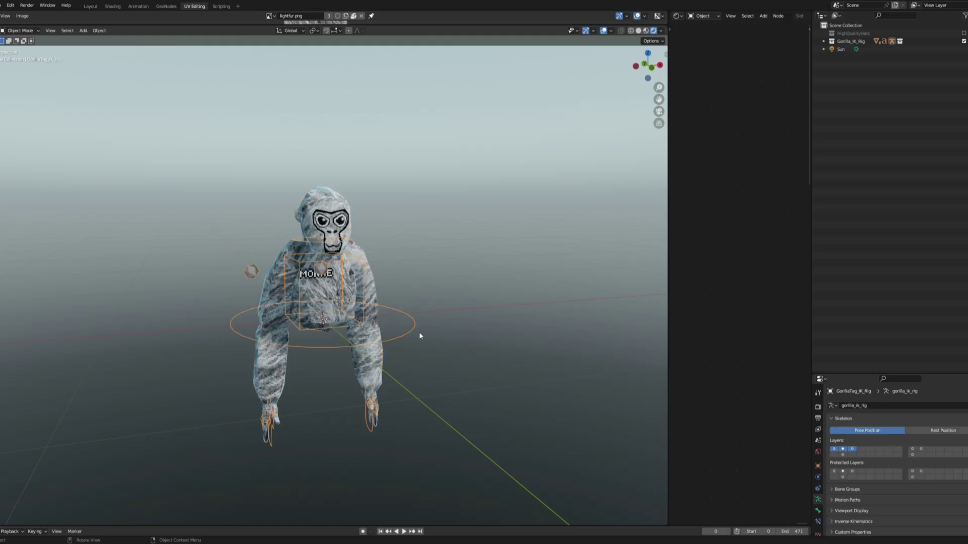
click(91, 6)
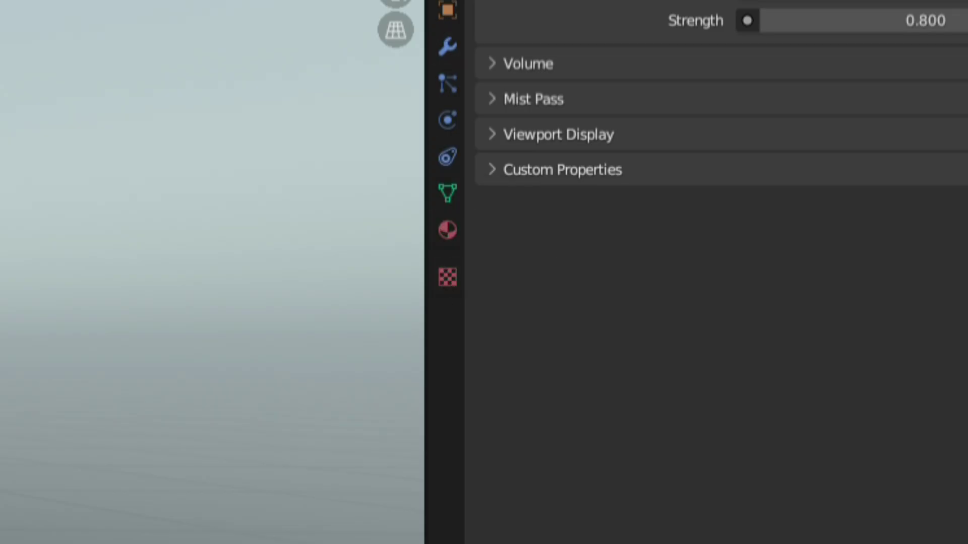
Step: Set the gorilla material's PrimaryColor to light blue (hue 0.582, saturation 0.607)
click(438, 232)
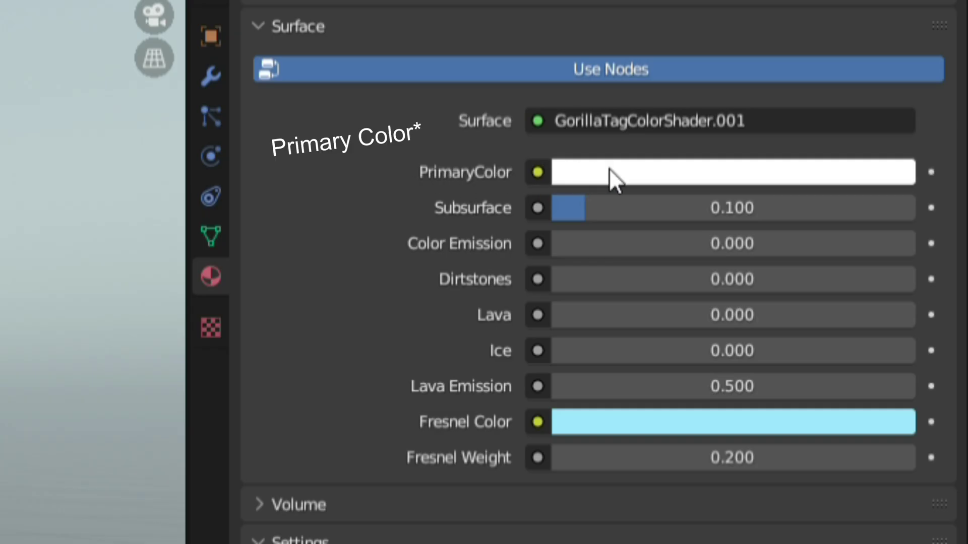
click(609, 169)
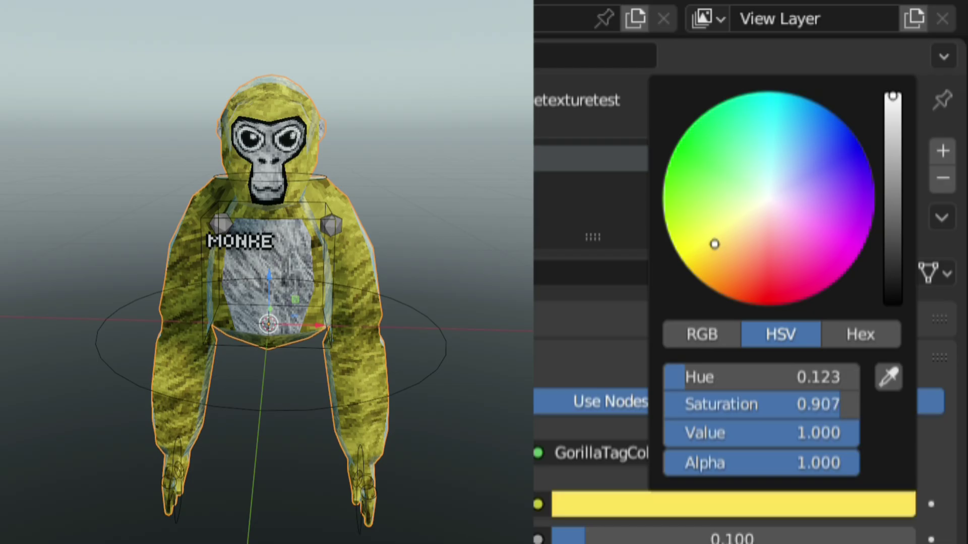
mouse_move(715, 244)
mouse_down()
mouse_move(726, 180)
mouse_move(784, 166)
mouse_up()
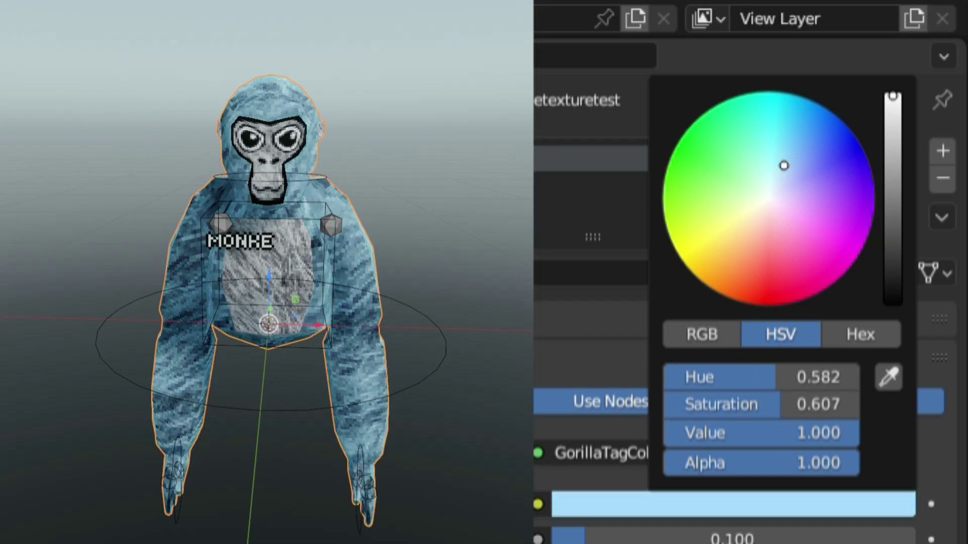
drag(784, 165, 784, 164)
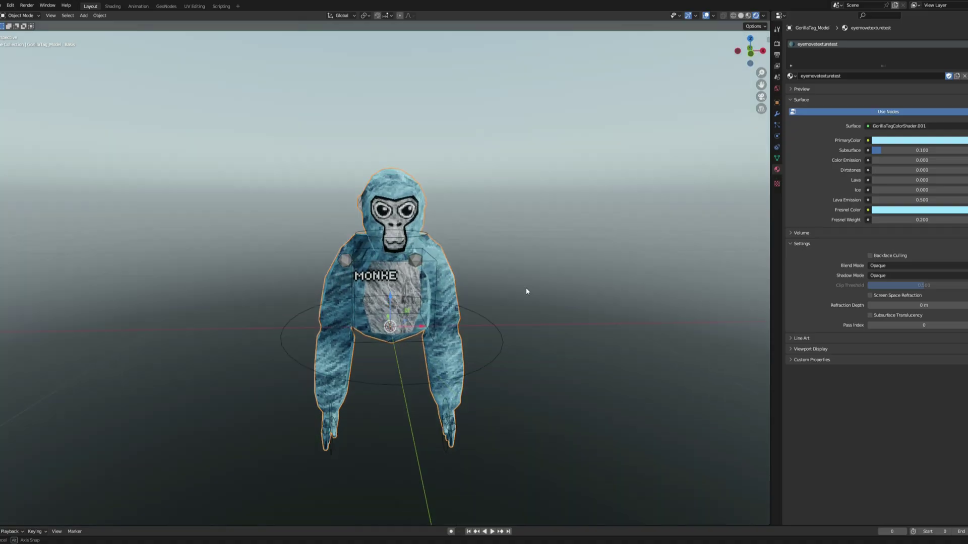
mouse_move(527, 288)
middle_down()
mouse_move(513, 289)
mouse_move(532, 286)
middle_up()
Step: Select the gorilla rig and switch it into Pose Mode
click(523, 287)
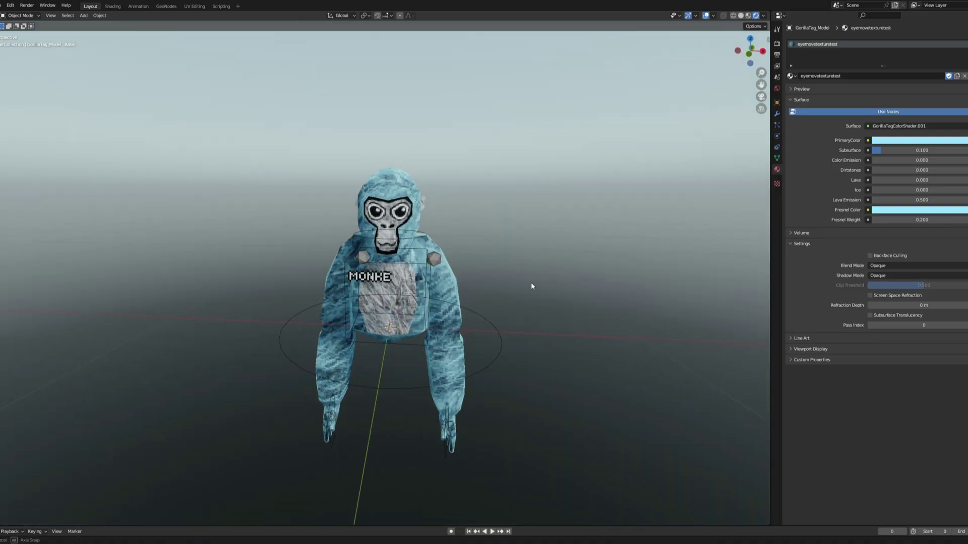
click(444, 442)
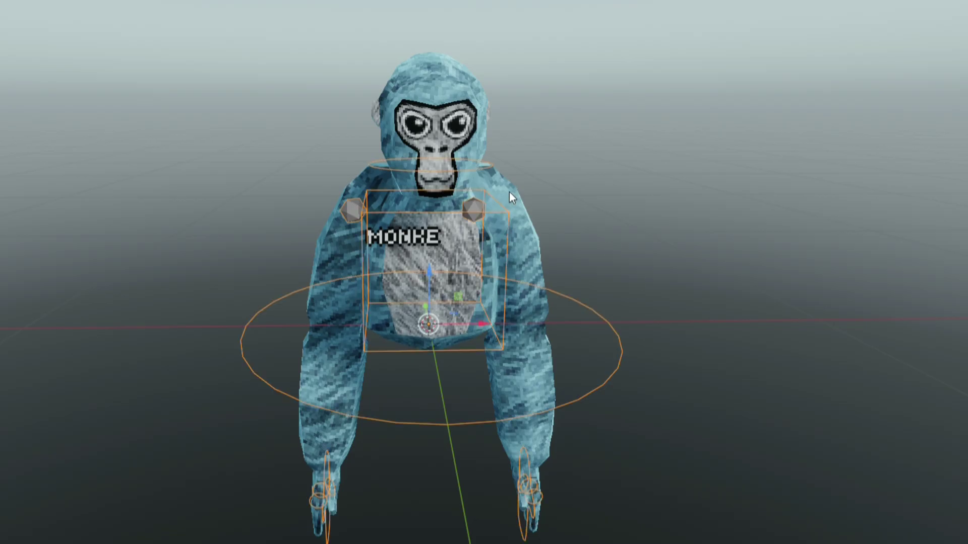
click(205, 76)
click(244, 216)
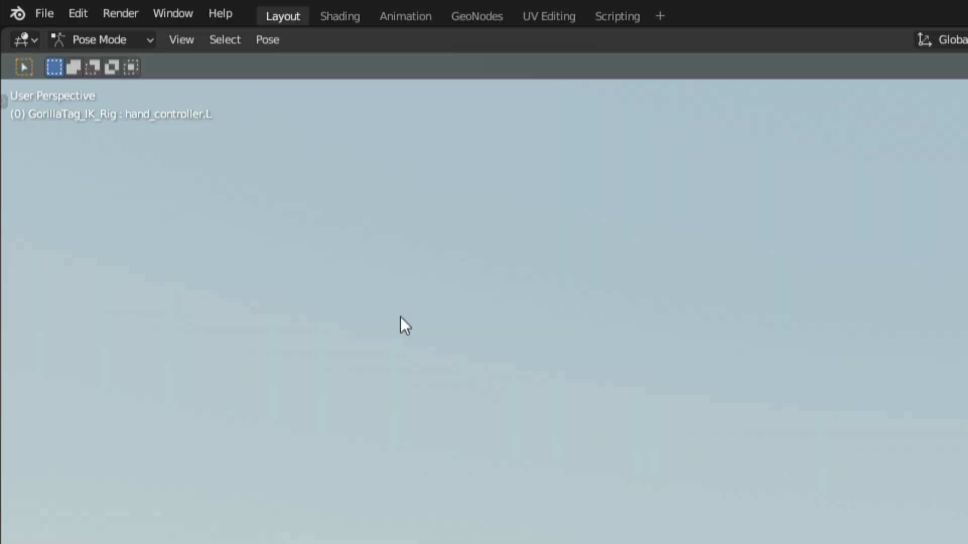
drag(13, 102, 157, 103)
Step: Move the hand controllers forward and rotate the hands so they angle down
drag(501, 355, 518, 309)
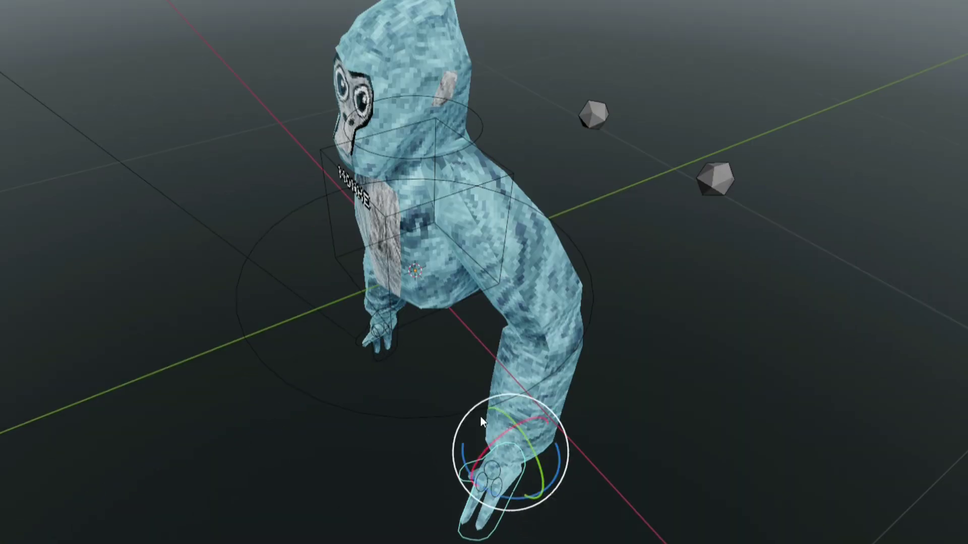
middle_drag(480, 416, 542, 375)
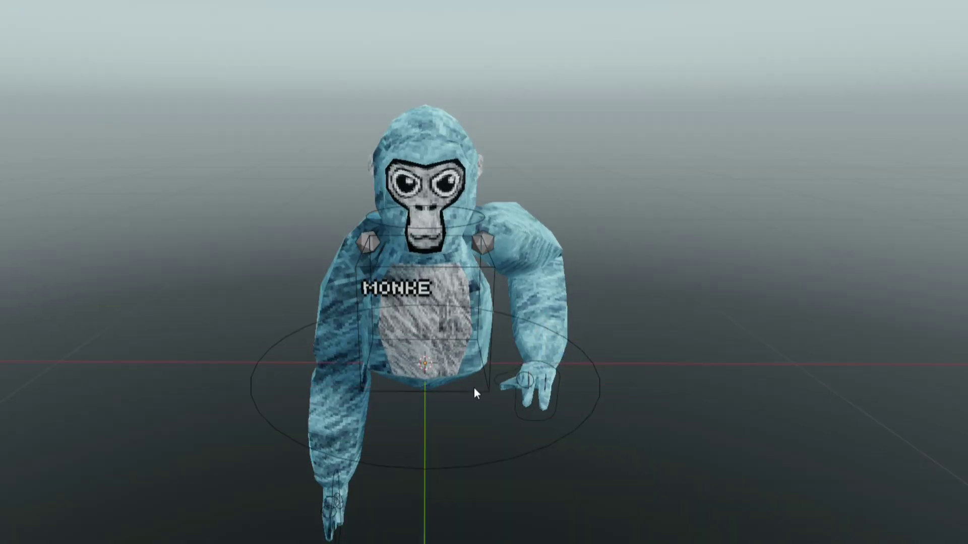
middle_drag(474, 388, 652, 249)
click(352, 381)
drag(328, 376, 316, 397)
drag(389, 391, 401, 396)
middle_drag(706, 454, 698, 480)
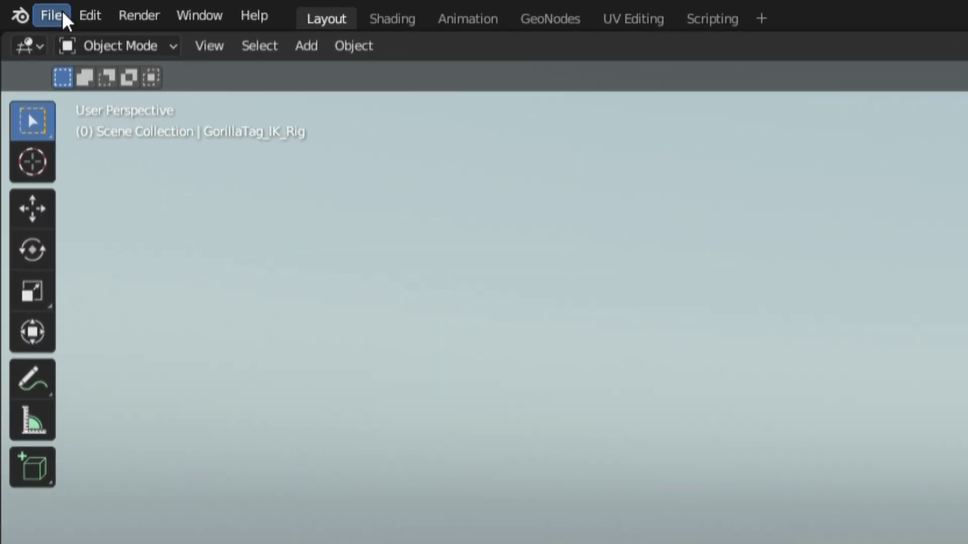
Step: Start importing the headphones model through File > Import
click(52, 14)
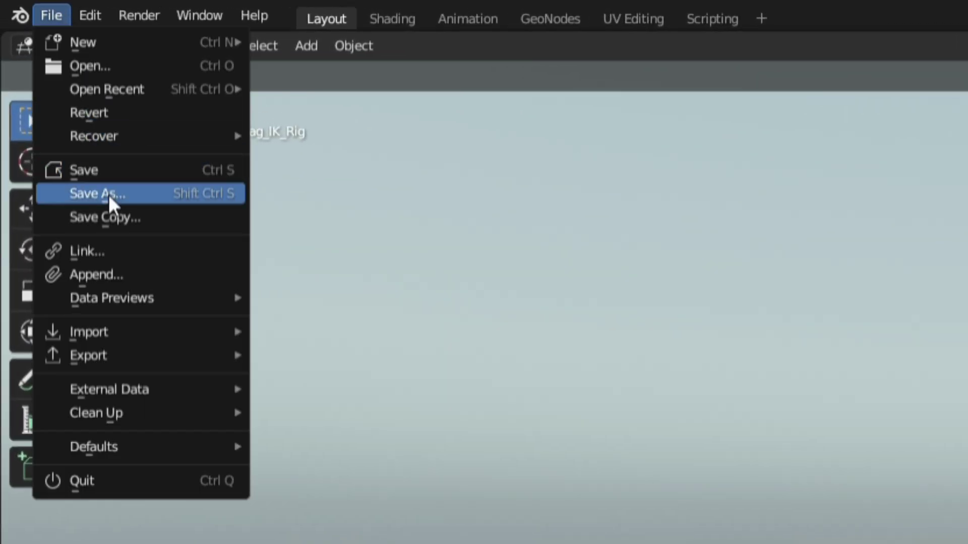
mouse_move(99, 337)
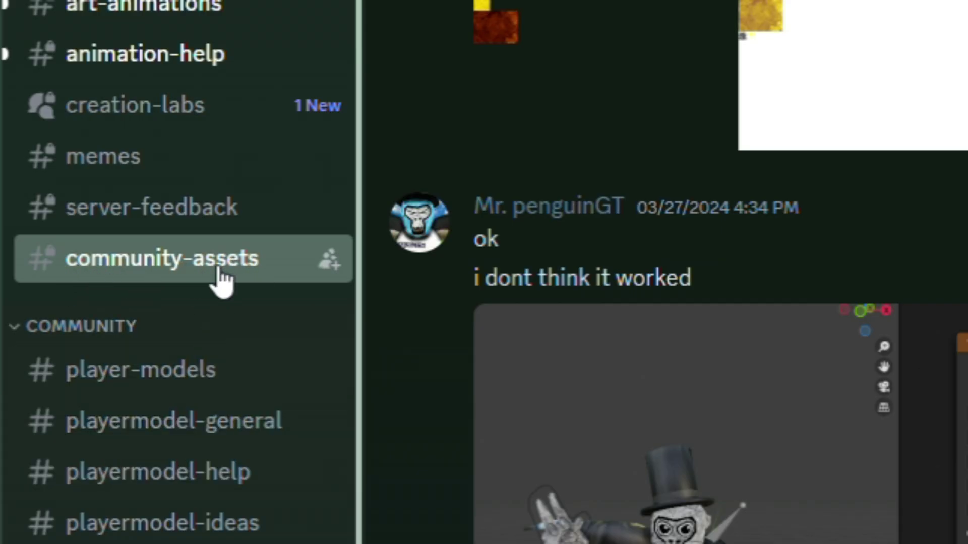
Step: Scroll through the community-assets channel to the cosmetic texture posts
scroll(354, 377, down, 5)
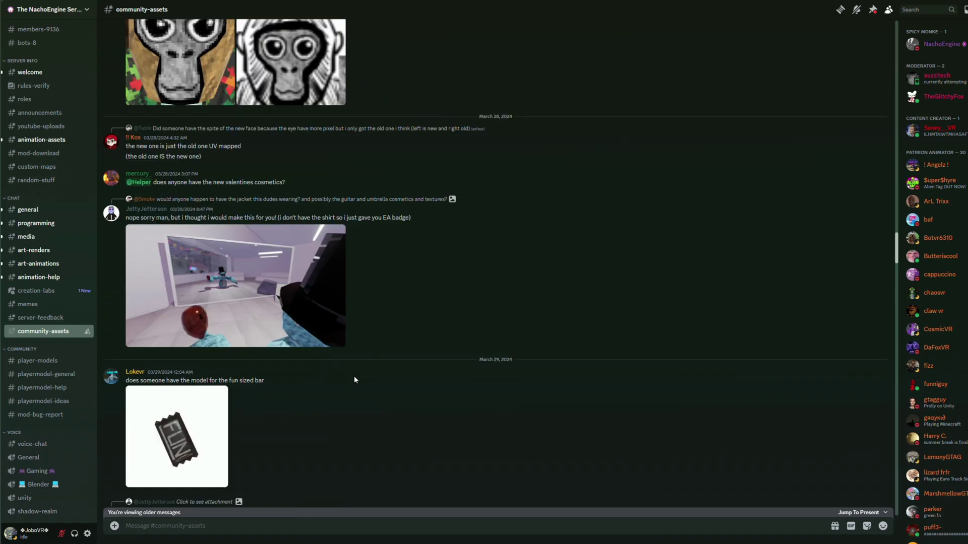
scroll(354, 379, up, 10)
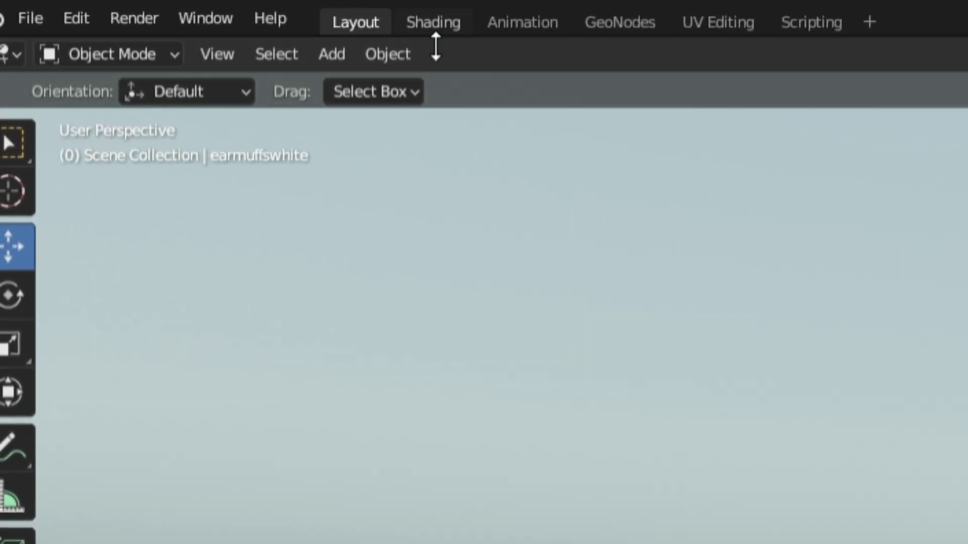
Step: In the Shading workspace, load hatlas.png into the image texture node
click(428, 23)
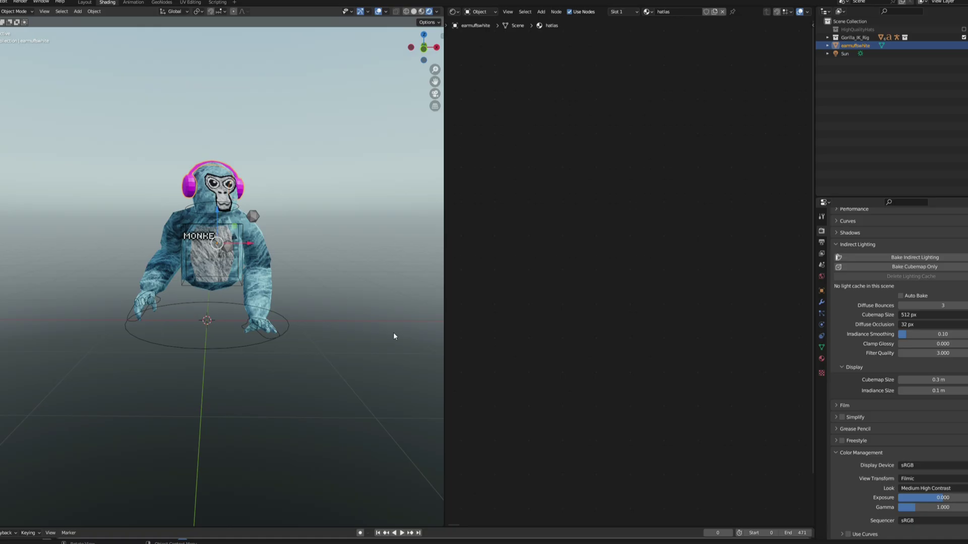
key(Home)
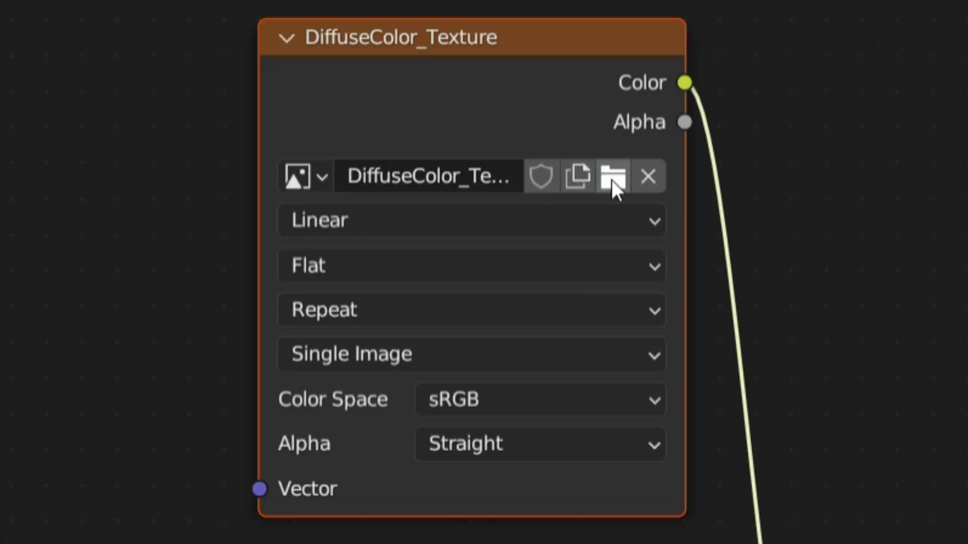
click(612, 180)
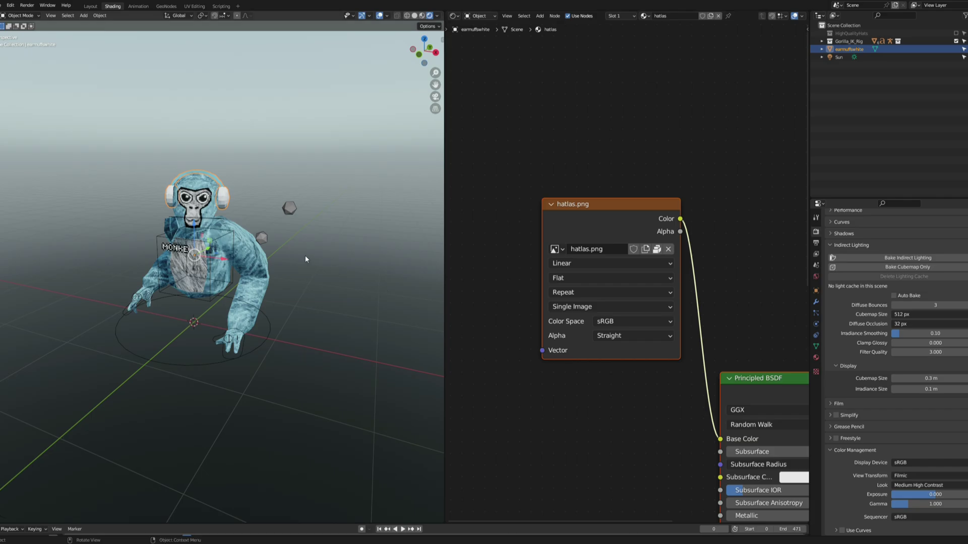
scroll(305, 259, up, 3)
scroll(600, 267, up, 2)
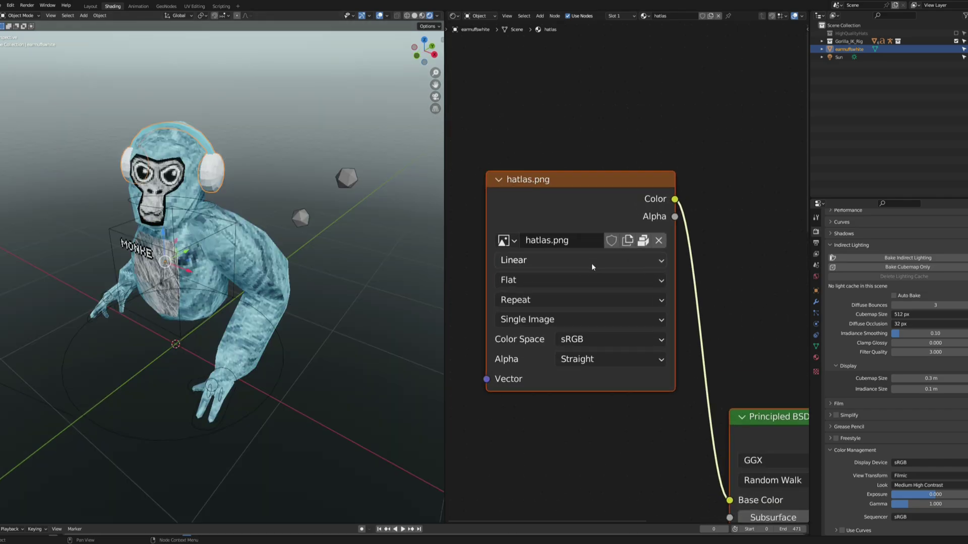
Step: Set the hatlas.png texture interpolation from Linear to Closest
click(552, 264)
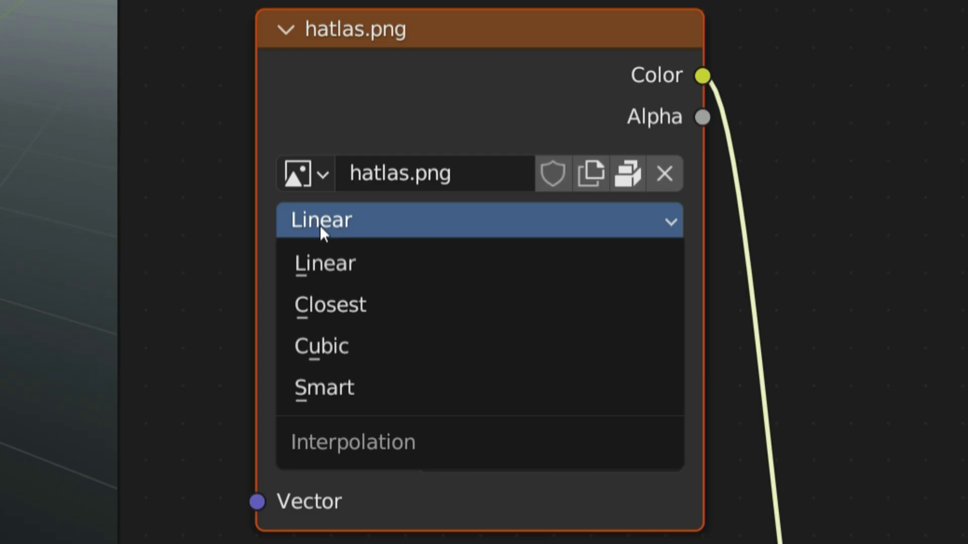
click(404, 311)
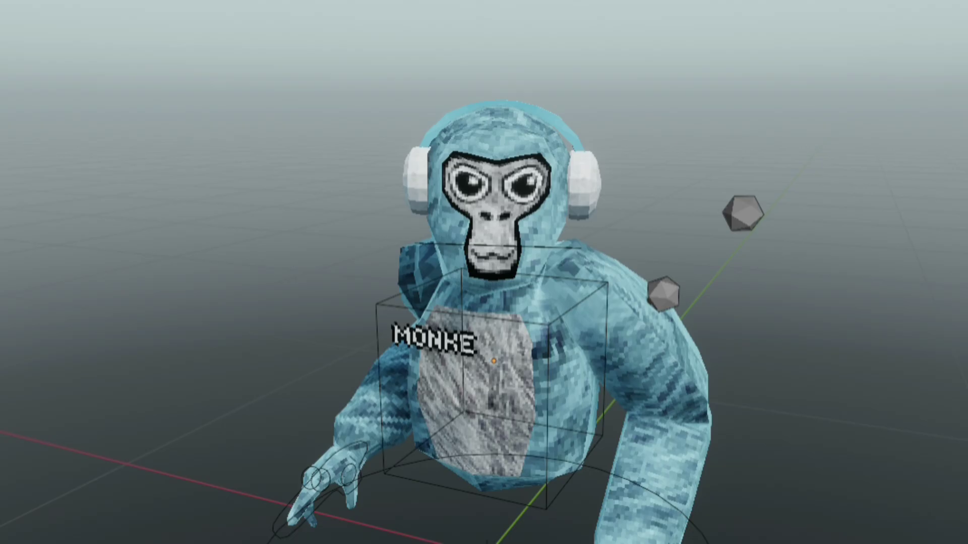
mouse_move(381, 37)
middle_down()
mouse_move(371, 33)
mouse_move(386, 29)
middle_up()
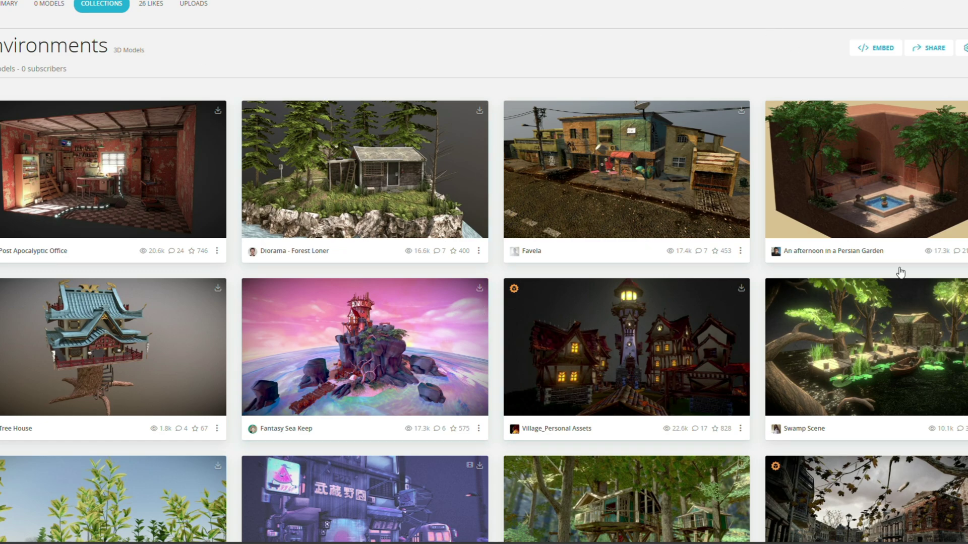
Step: Scroll down the Environments collection to the Persian Garden model
scroll(494, 171, down, 4)
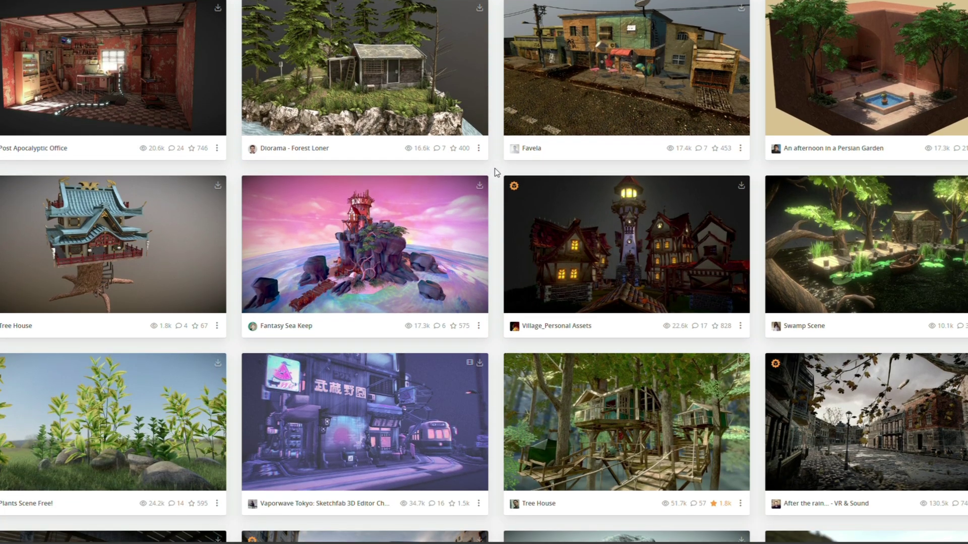
scroll(492, 178, down, 6)
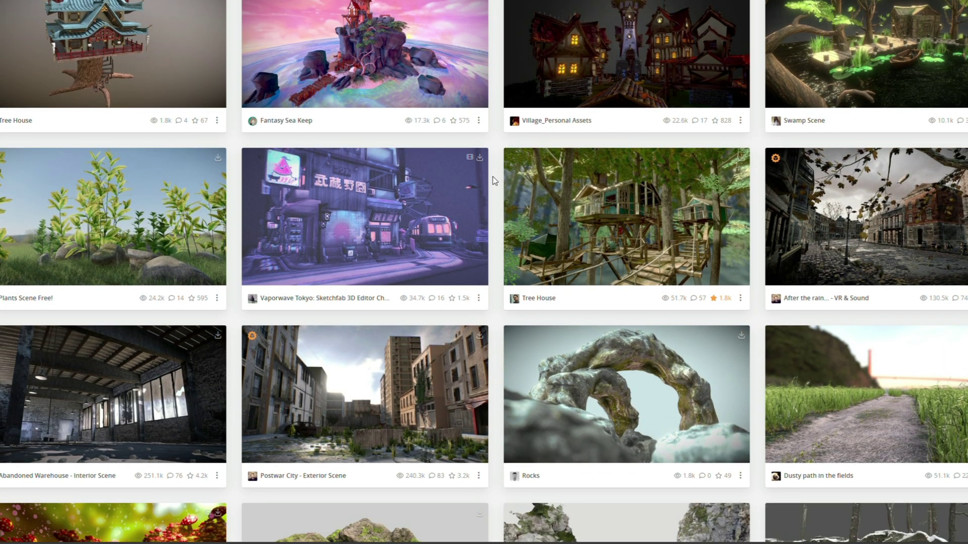
scroll(493, 176, down, 5)
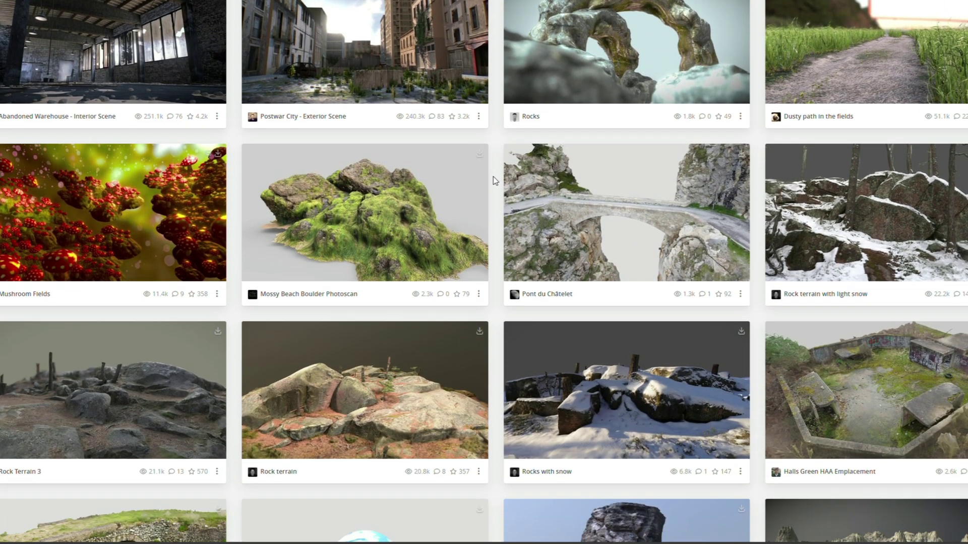
scroll(494, 179, down, 9)
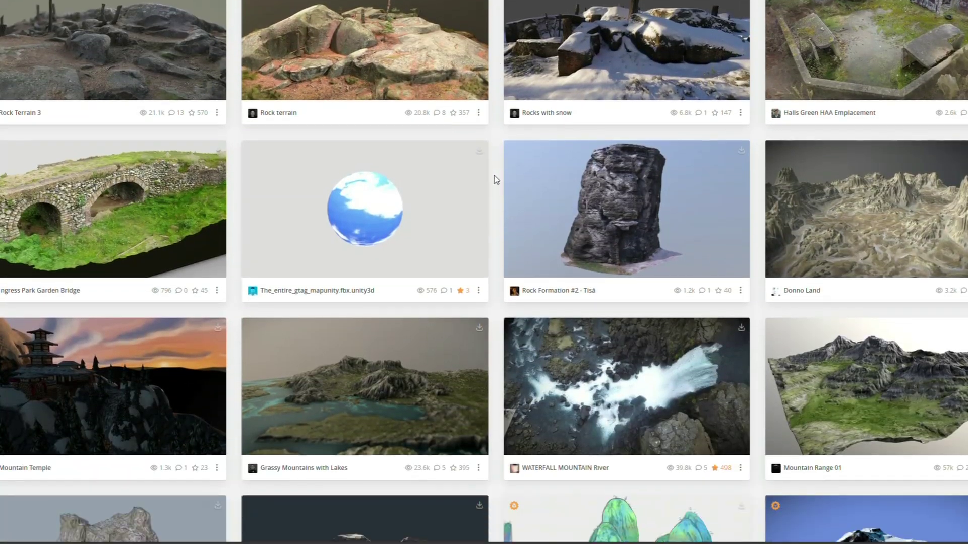
scroll(494, 179, down, 7)
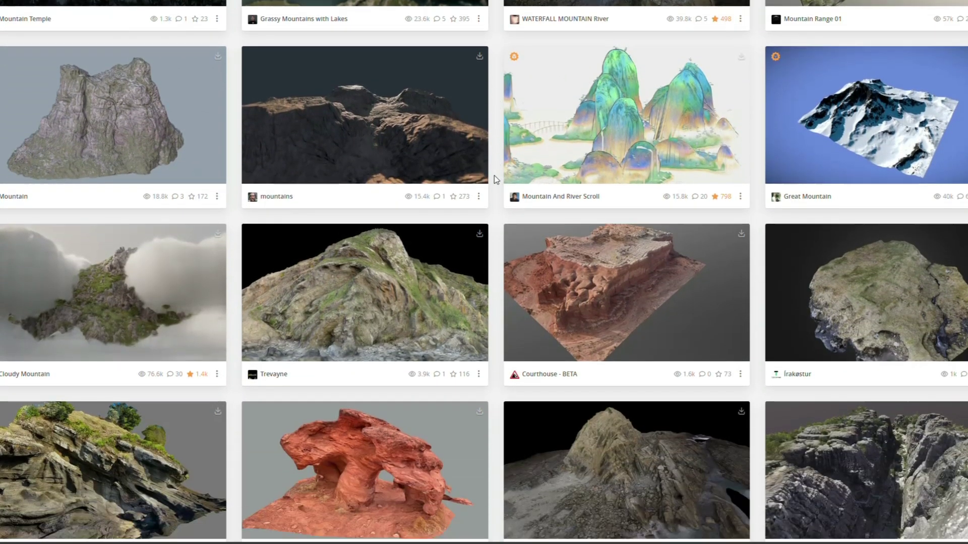
scroll(494, 175, down, 4)
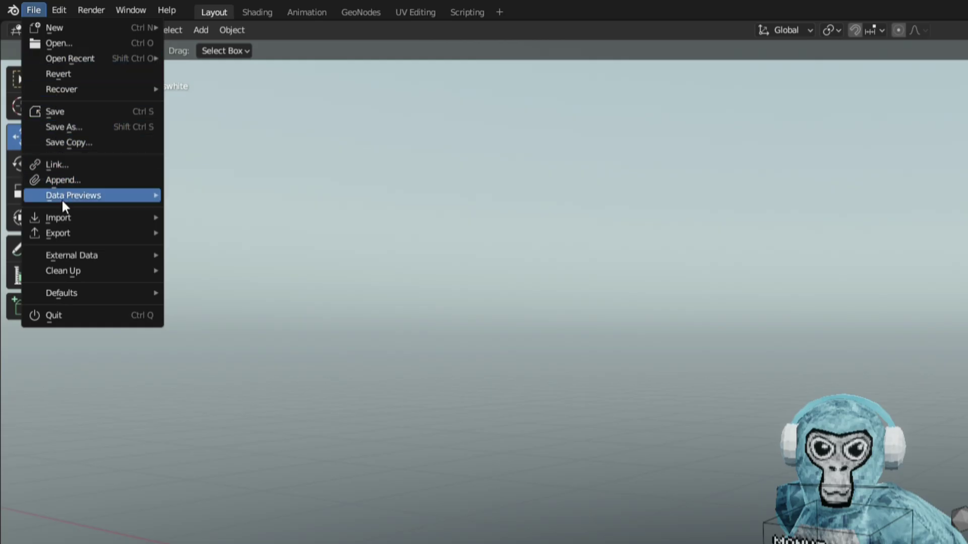
Step: Import the Persian garden courtyard and scale it down to fit the monkey
mouse_move(63, 216)
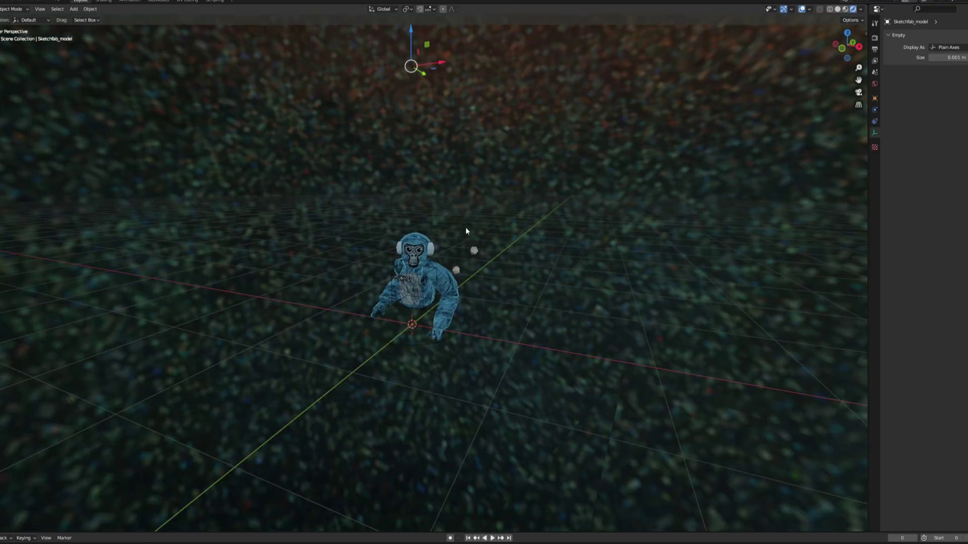
scroll(561, 321, down, 18)
middle_drag(561, 322, 511, 307)
key(shift+space)
key(s)
middle_drag(438, 258, 433, 268)
drag(434, 268, 423, 282)
scroll(450, 323, up, 7)
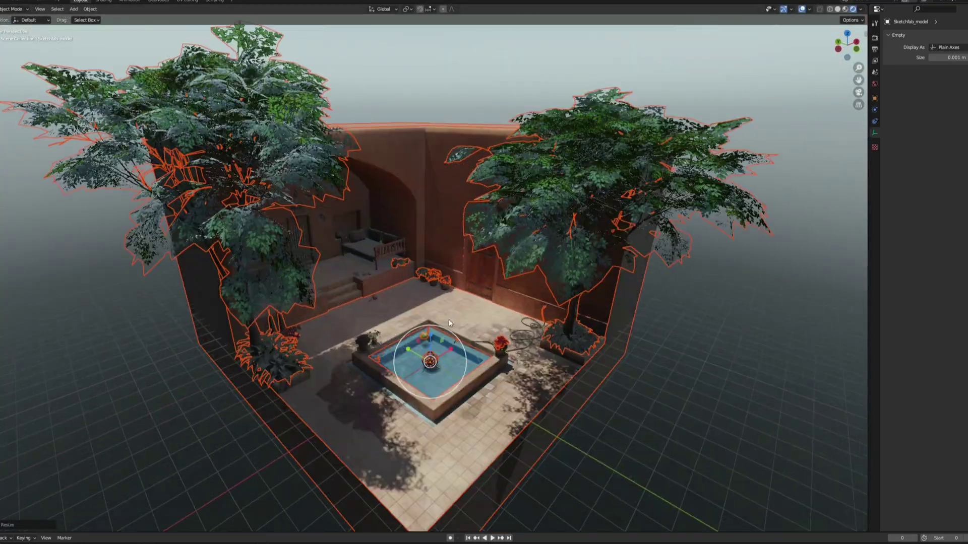
scroll(450, 323, down, 10)
Step: Move the courtyard so the pool's edge reaches the monkey
key(shift+space)
key(g)
drag(425, 330, 426, 347)
scroll(515, 395, up, 16)
middle_drag(514, 395, 472, 349)
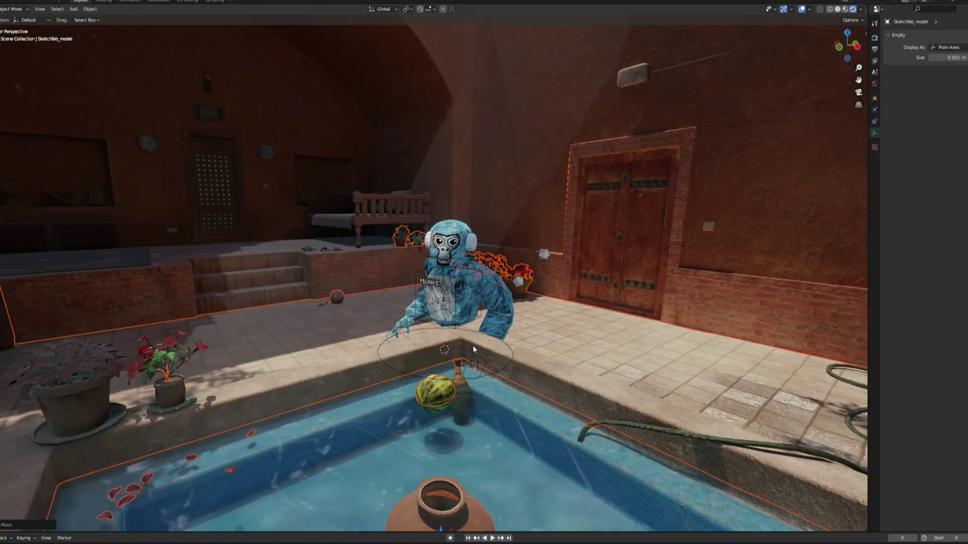
Step: Put the monkey's rig in Pose Mode and move the left hand forward and sideways
key(alt+a)
middle_drag(498, 304, 401, 327)
click(402, 388)
key(ctrl+Tab)
click(402, 391)
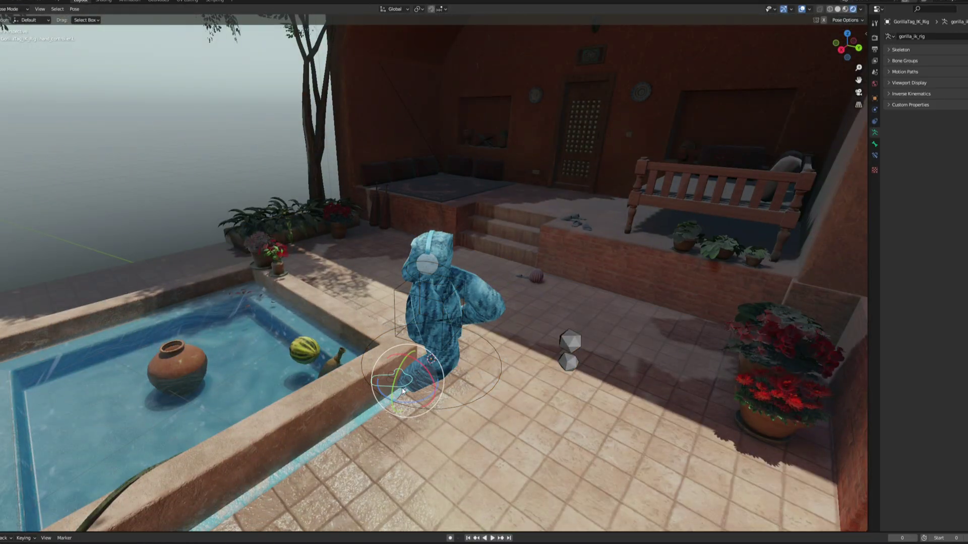
key(shift+space)
key(g)
drag(438, 393, 459, 402)
middle_drag(459, 401, 565, 389)
middle_drag(434, 353, 479, 348)
click(388, 333)
drag(421, 312, 431, 335)
Step: Raise the monkey's body along Z using the rig's Base bone
click(404, 407)
middle_drag(432, 343, 353, 322)
click(527, 333)
Step: Rotate and curl the right middle finger
key(shift+space)
key(r)
drag(526, 315, 539, 322)
middle_drag(504, 342, 630, 327)
drag(443, 360, 460, 356)
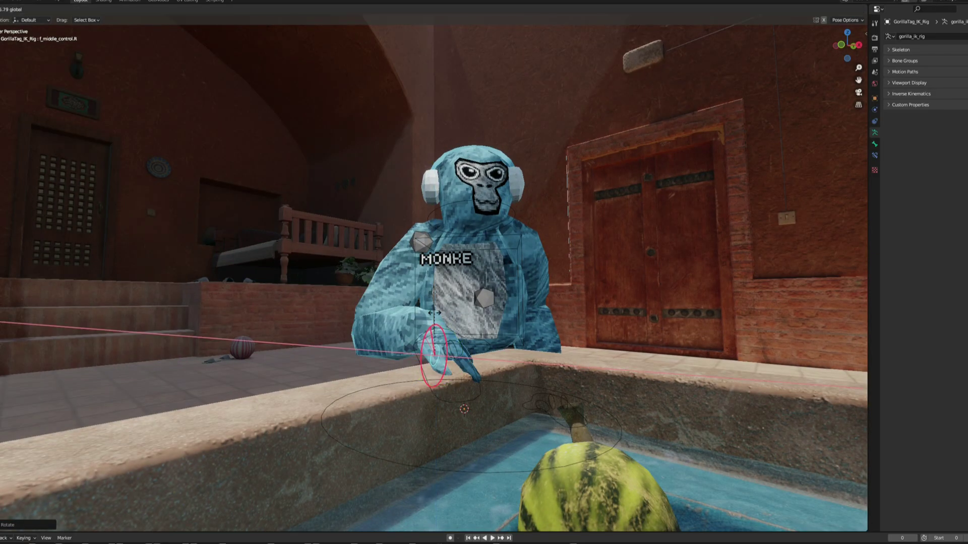
drag(435, 313, 429, 317)
mouse_move(433, 322)
middle_down()
mouse_move(509, 328)
mouse_move(423, 330)
middle_up()
Step: Rotate the right hand about Y and bend the right index finger
click(433, 370)
drag(403, 315, 411, 342)
middle_drag(454, 343, 418, 371)
click(415, 376)
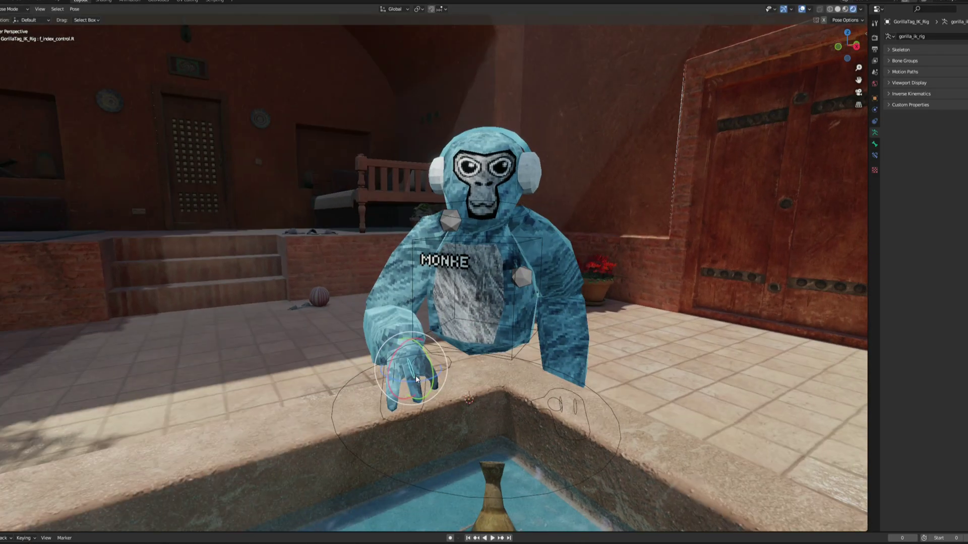
scroll(415, 376, down, 2)
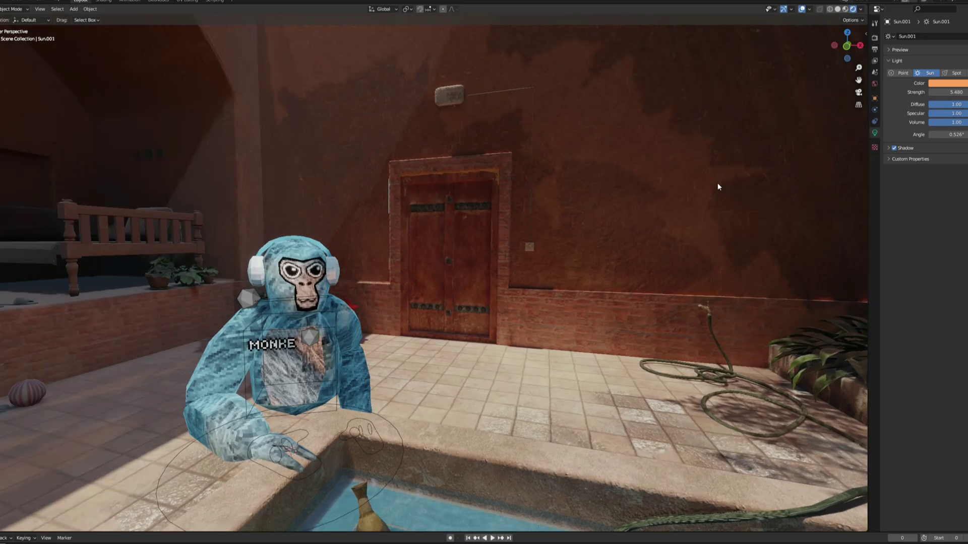
middle_drag(721, 183, 612, 204)
Step: In the World Color Ramp, recolour the third gradient stop from pale blue to vivid pink-red
scroll(675, 185, down, 9)
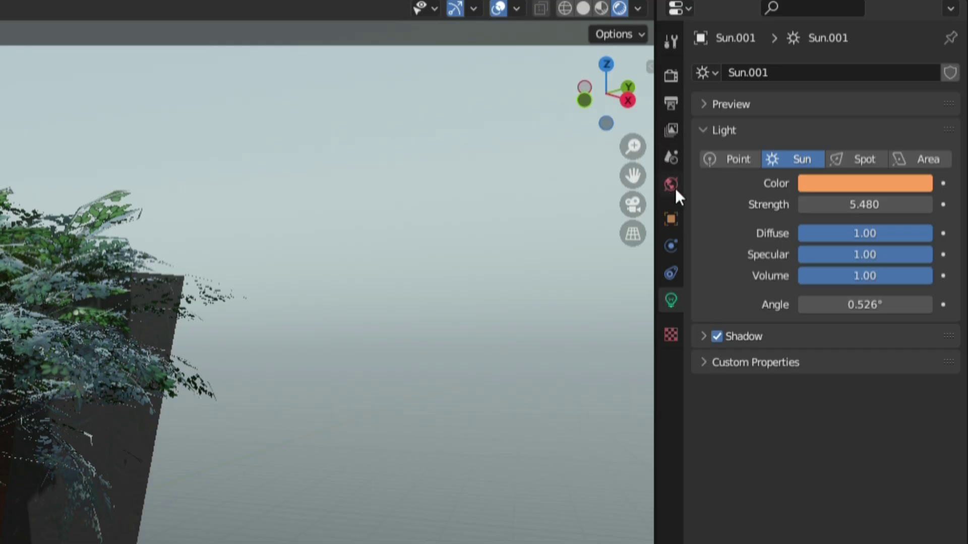
click(671, 185)
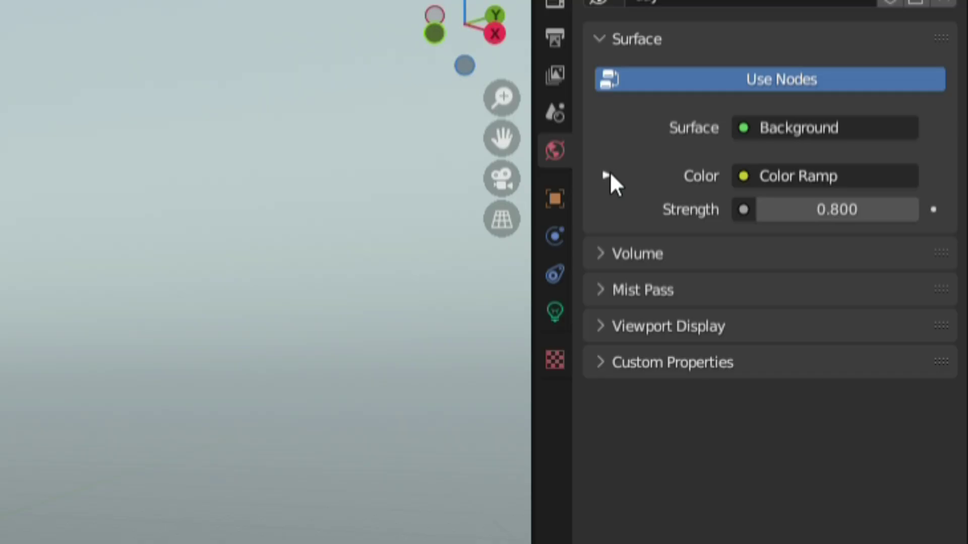
click(606, 175)
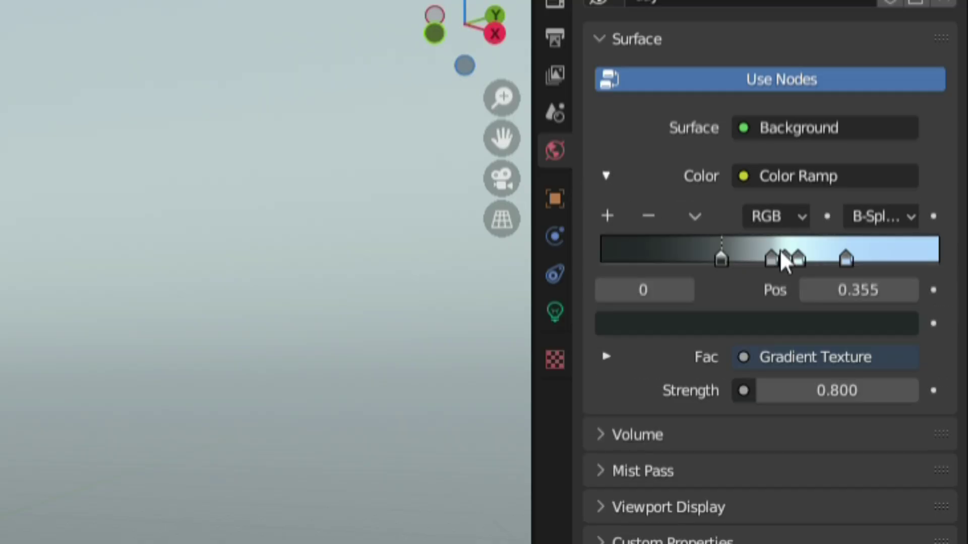
click(799, 259)
click(761, 331)
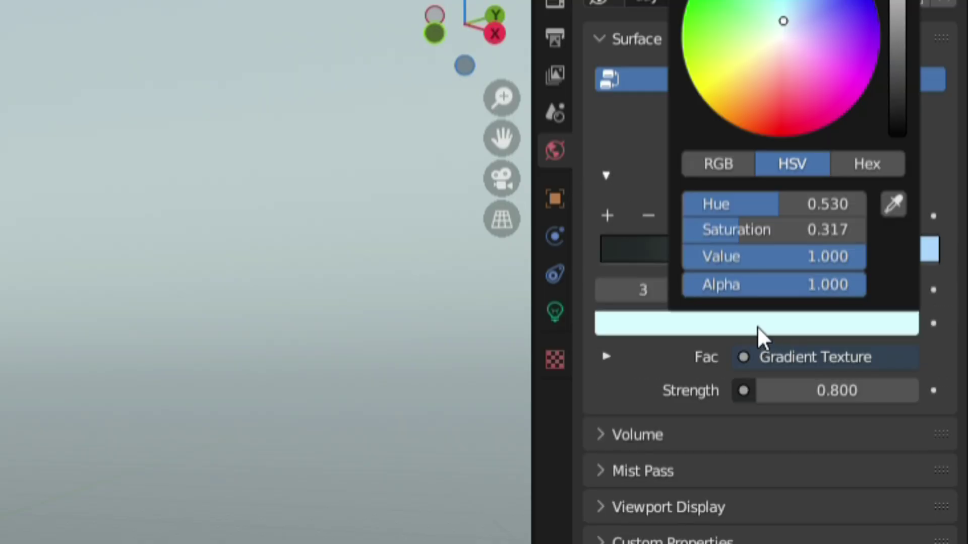
drag(761, 112, 826, 95)
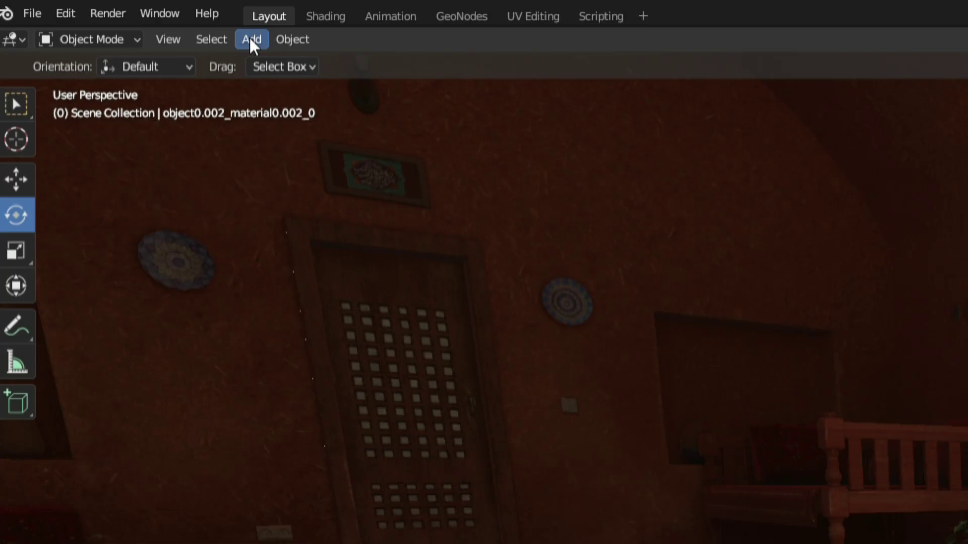
Step: Add a camera and frame the monkey at the pool in its view
click(74, 9)
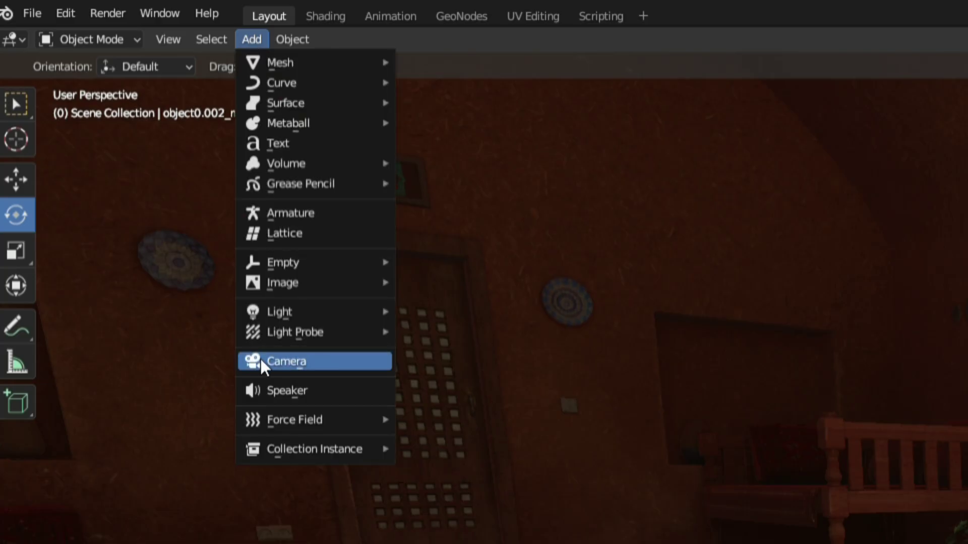
click(301, 356)
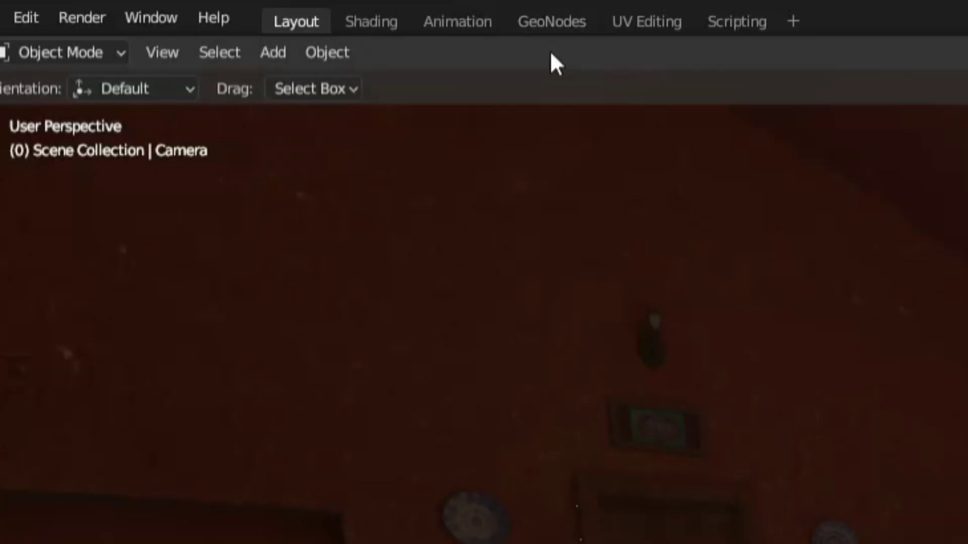
click(379, 25)
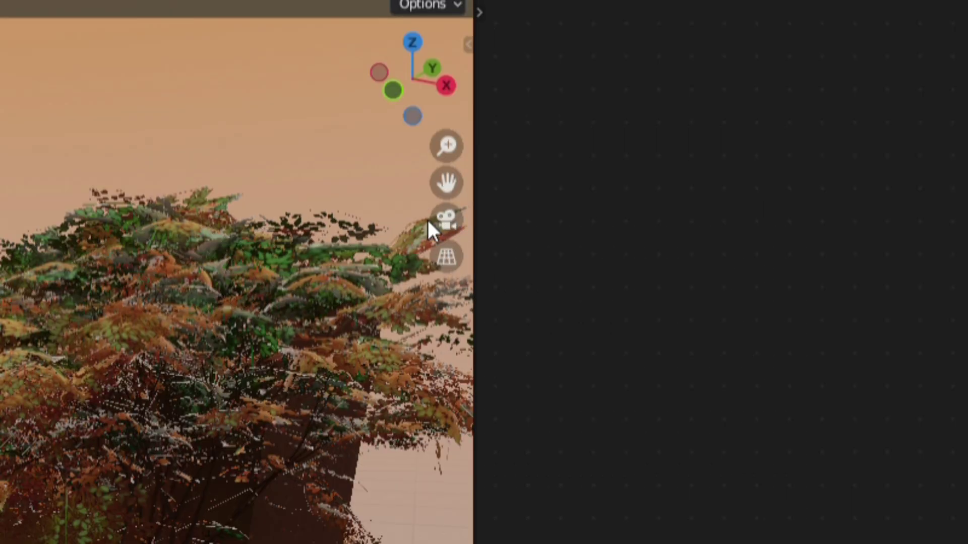
click(435, 95)
scroll(328, 210, down, 2)
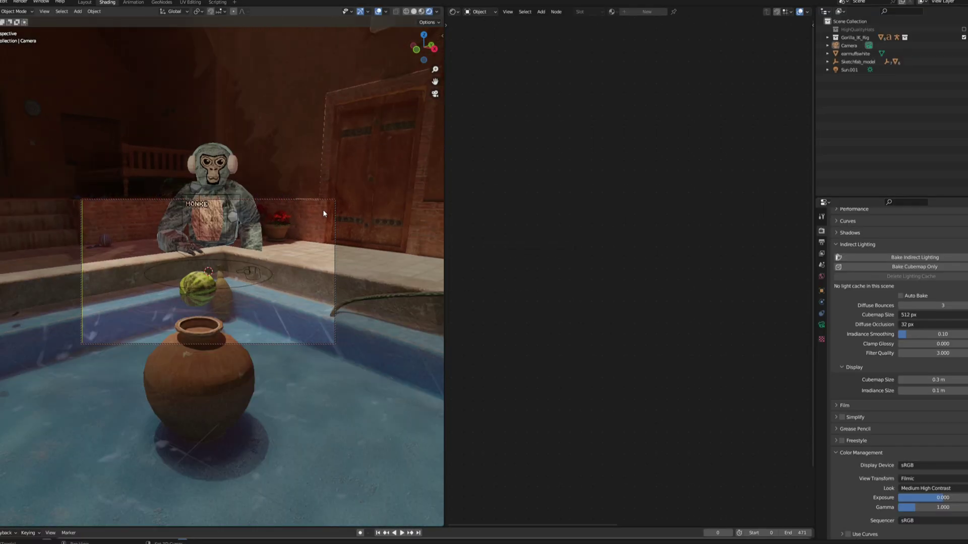
middle_drag(323, 211, 315, 252)
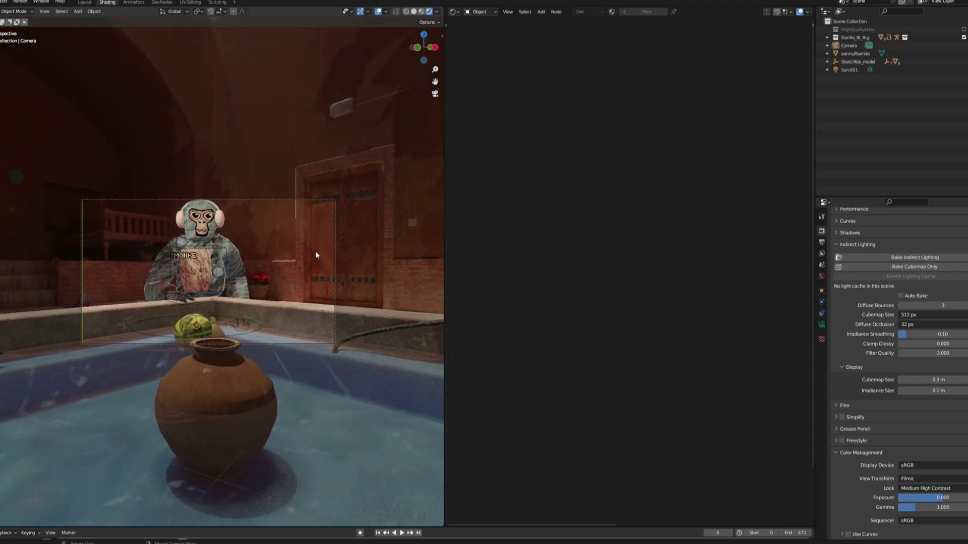
scroll(316, 255, up, 3)
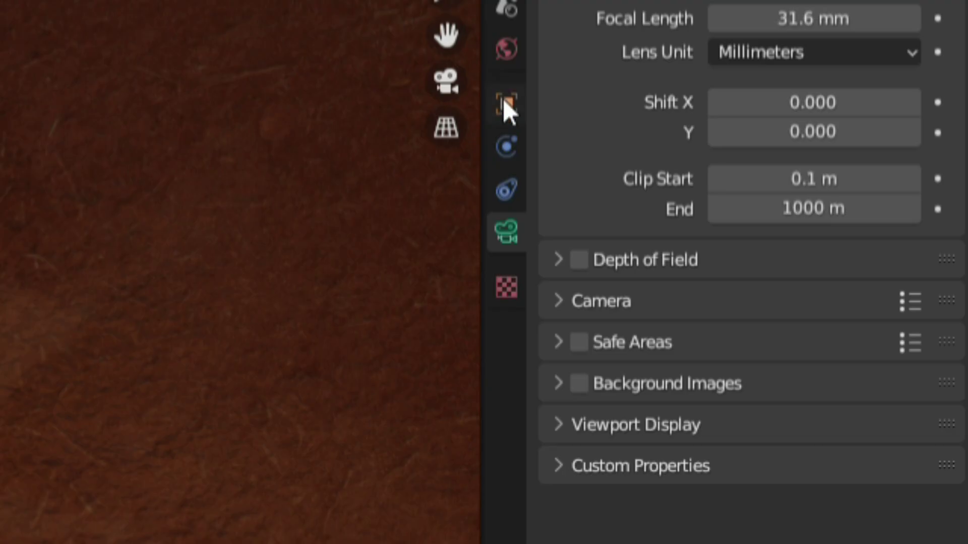
Step: Enable the camera's depth of field with GorillaTag_Model as the focus object
click(821, 302)
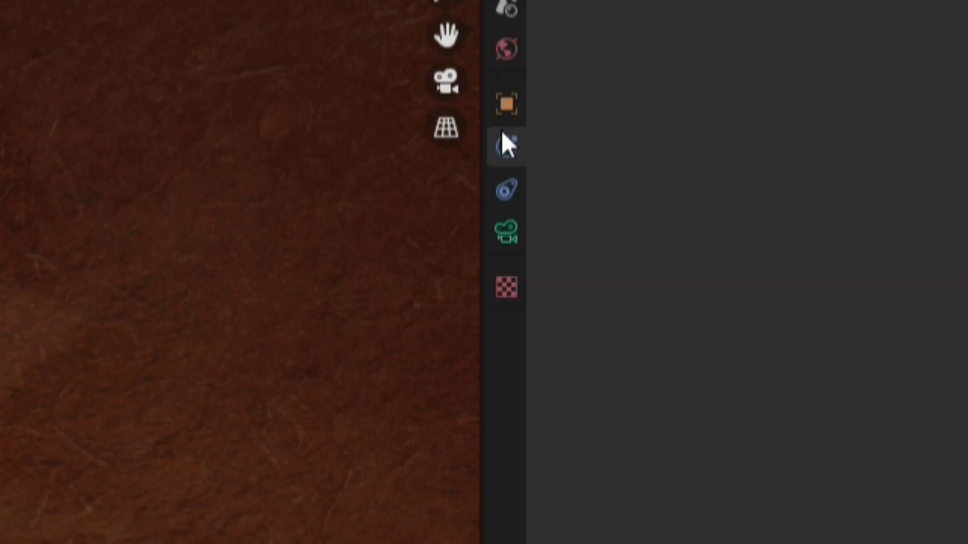
click(506, 233)
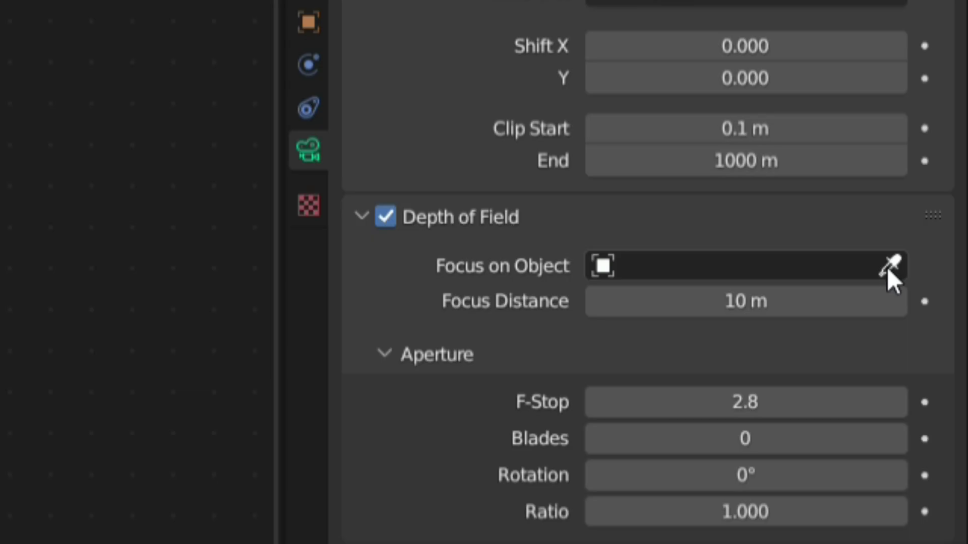
click(887, 267)
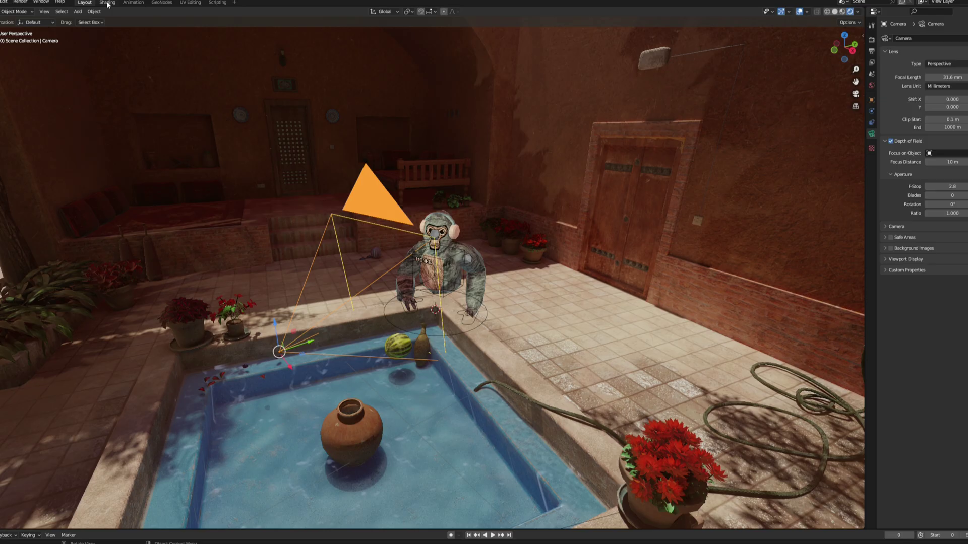
click(108, 3)
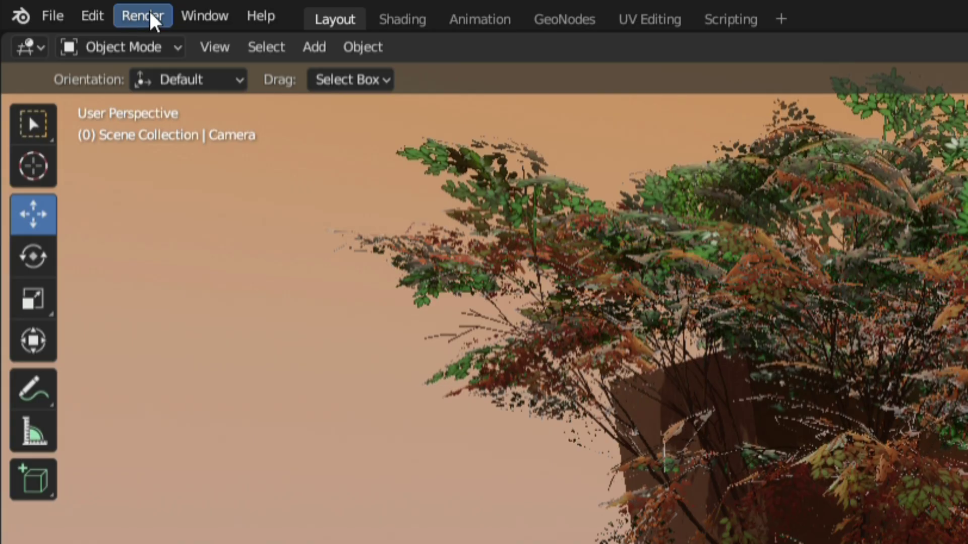
Step: Render a still image of the courtyard from the camera with Render Image
click(149, 10)
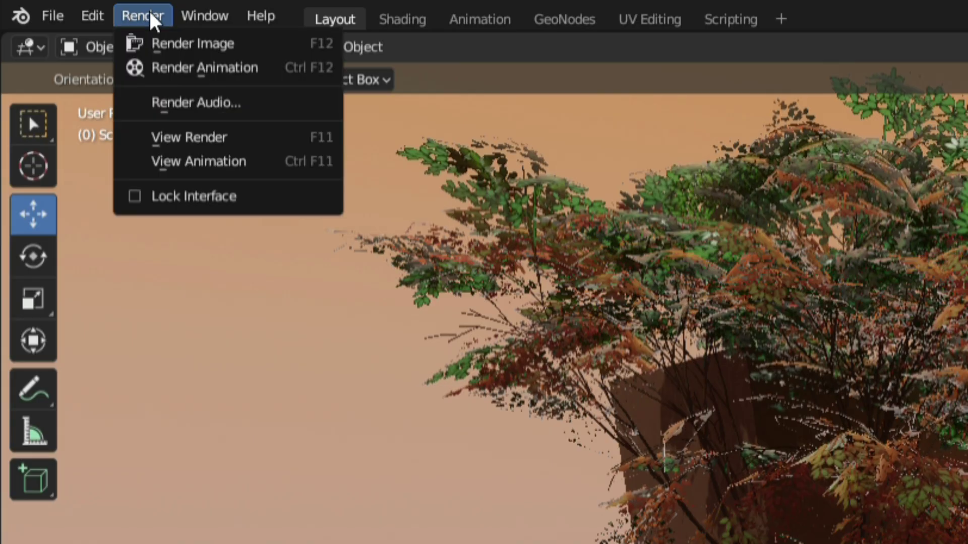
click(272, 51)
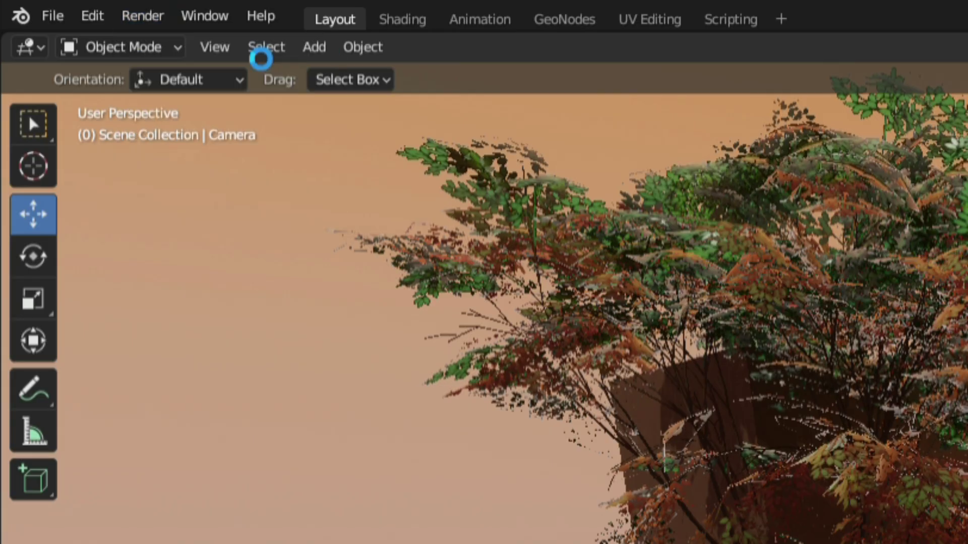